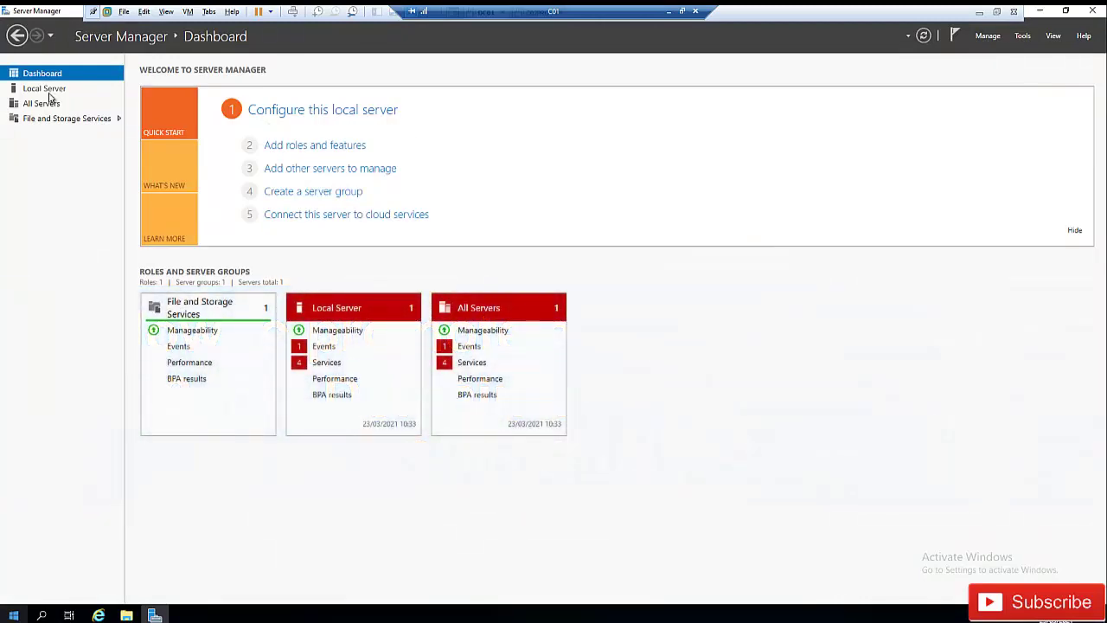
# Check the local server's Ethernet0 IPv4 address and DNS settings, and close the network windows without changing anything
pyautogui.click(45, 90)
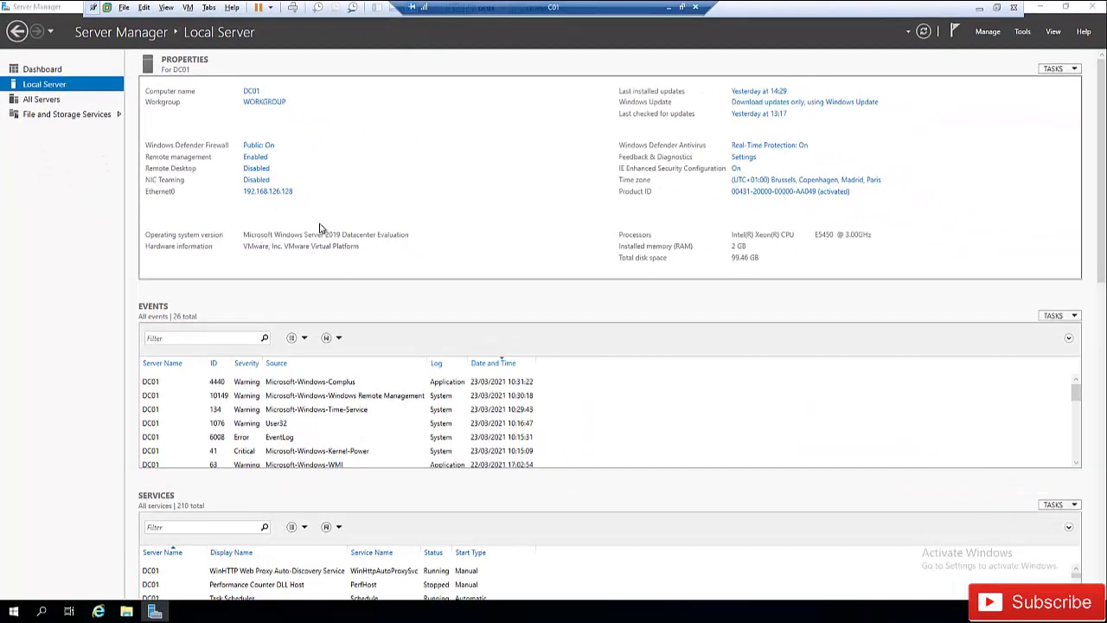
pyautogui.click(338, 208)
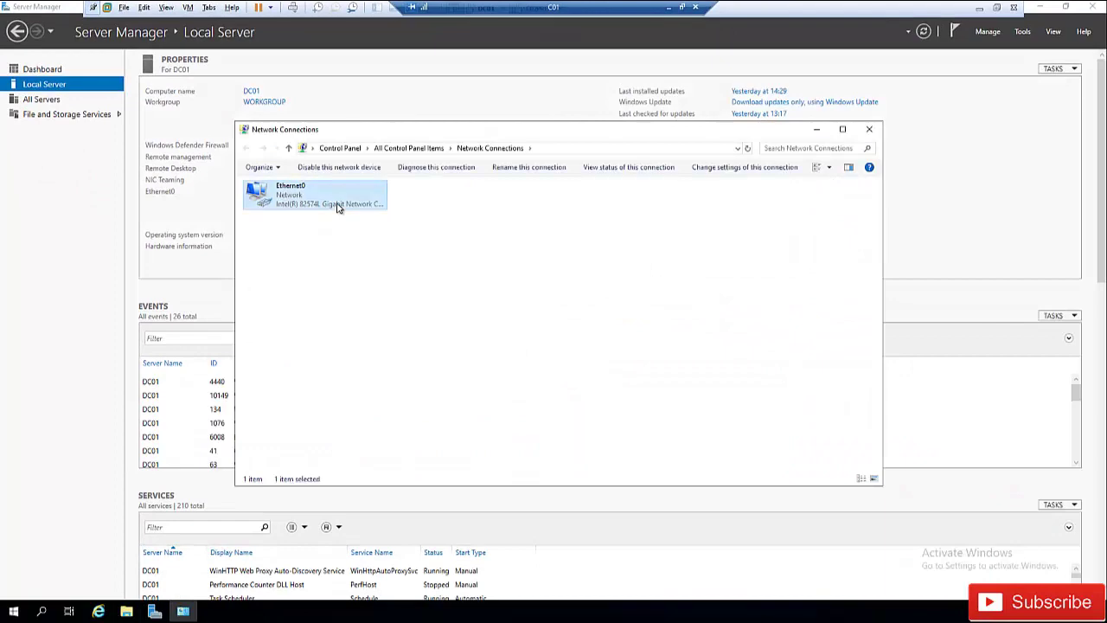
pyautogui.doubleClick(338, 207)
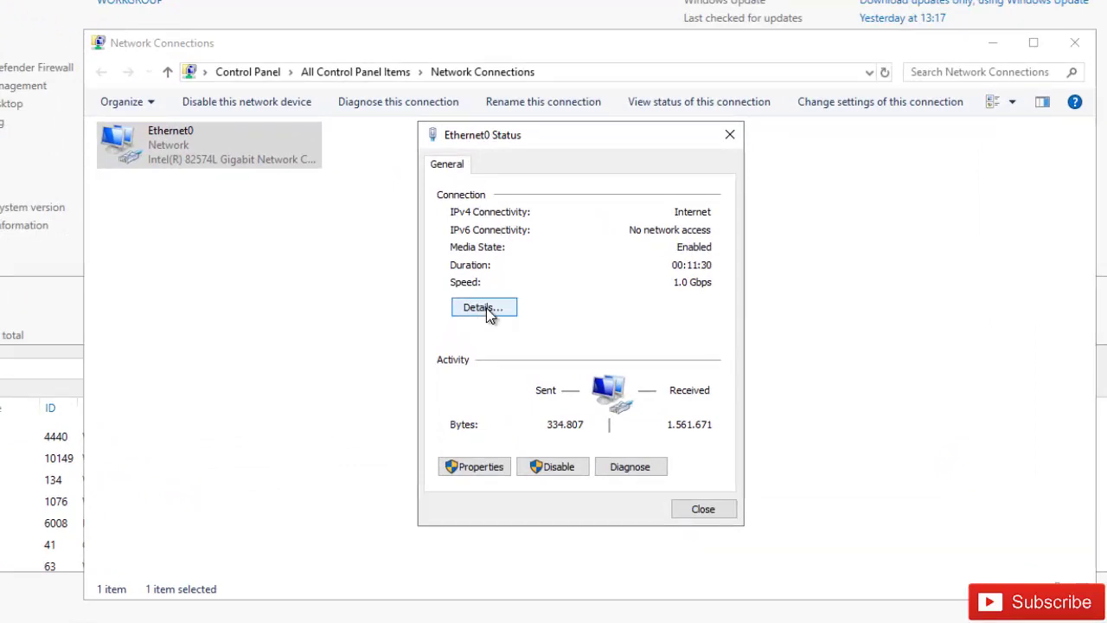
pyautogui.click(475, 467)
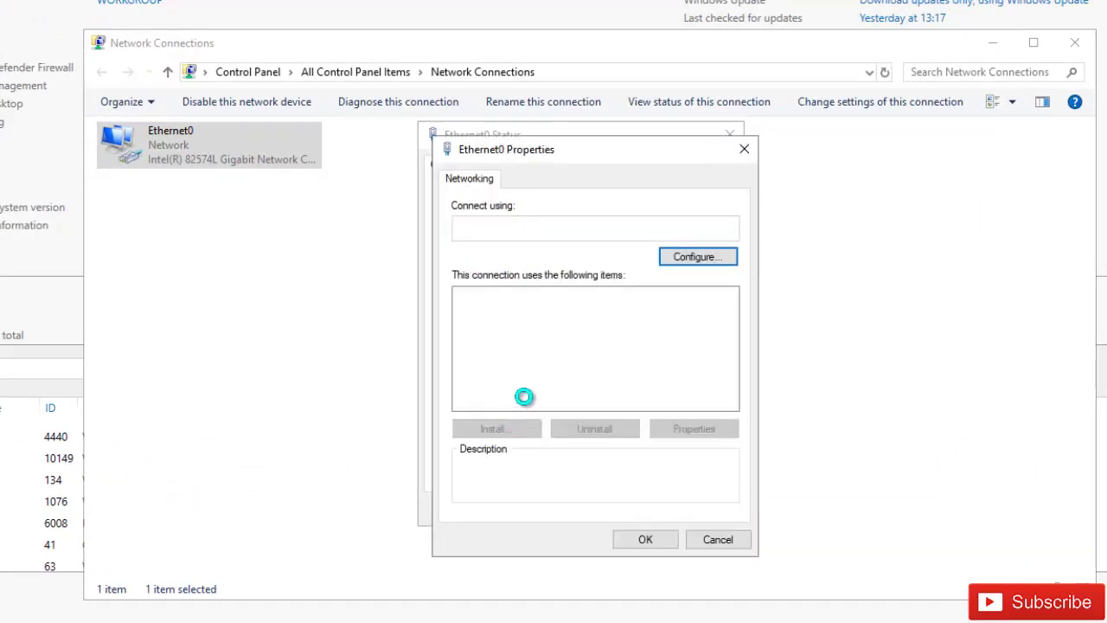
pyautogui.click(571, 342)
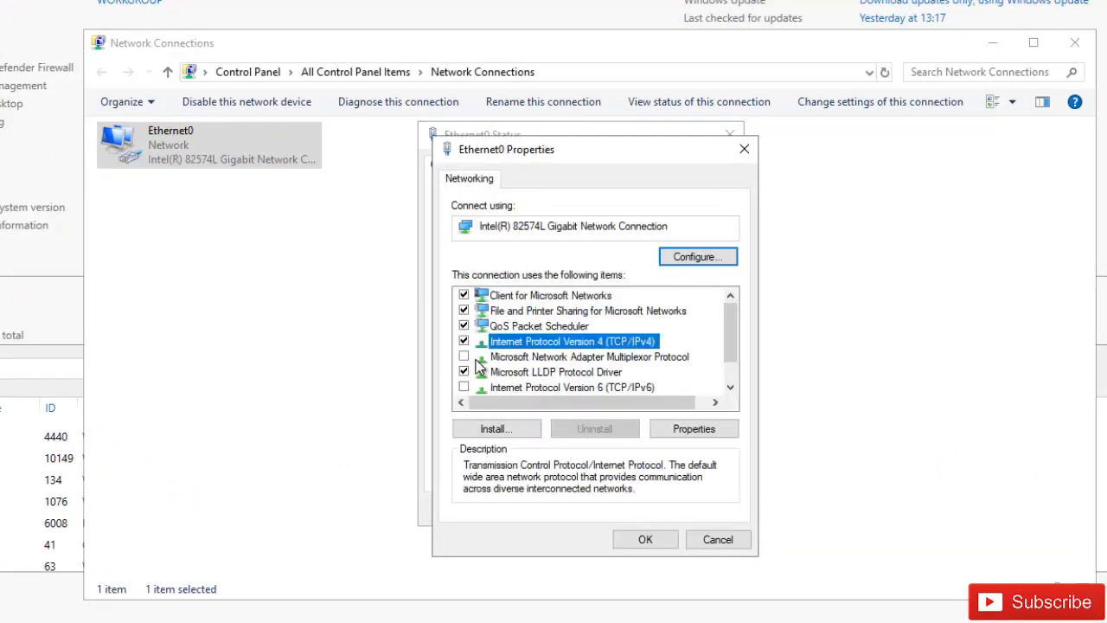
pyautogui.click(680, 428)
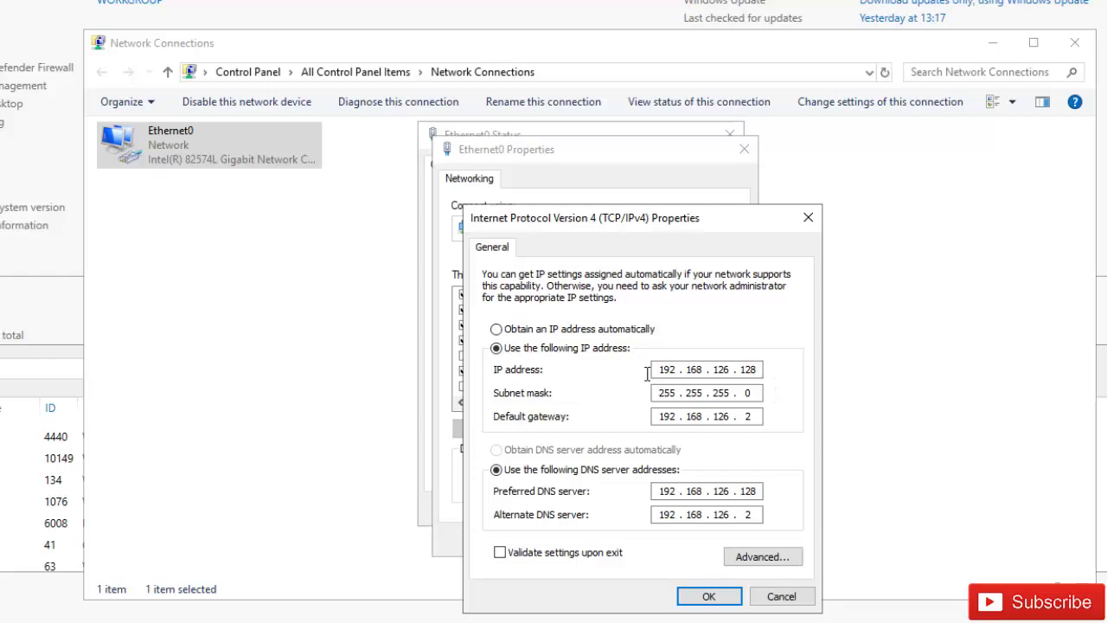
pyautogui.click(780, 596)
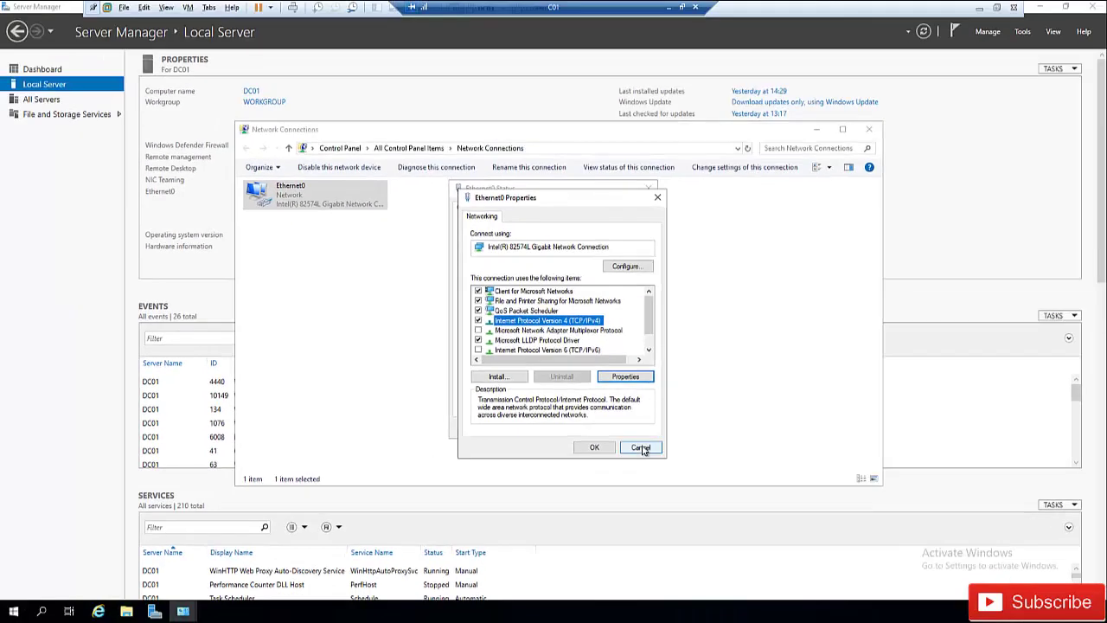
pyautogui.click(641, 449)
pyautogui.click(632, 427)
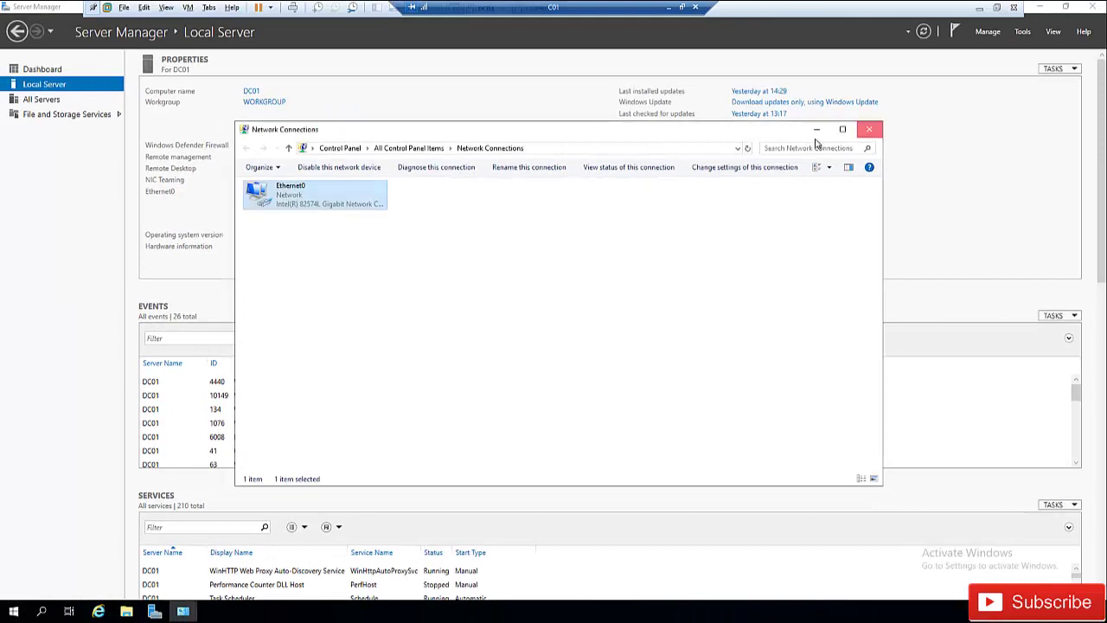
pyautogui.hotkey('alt', 'F4')
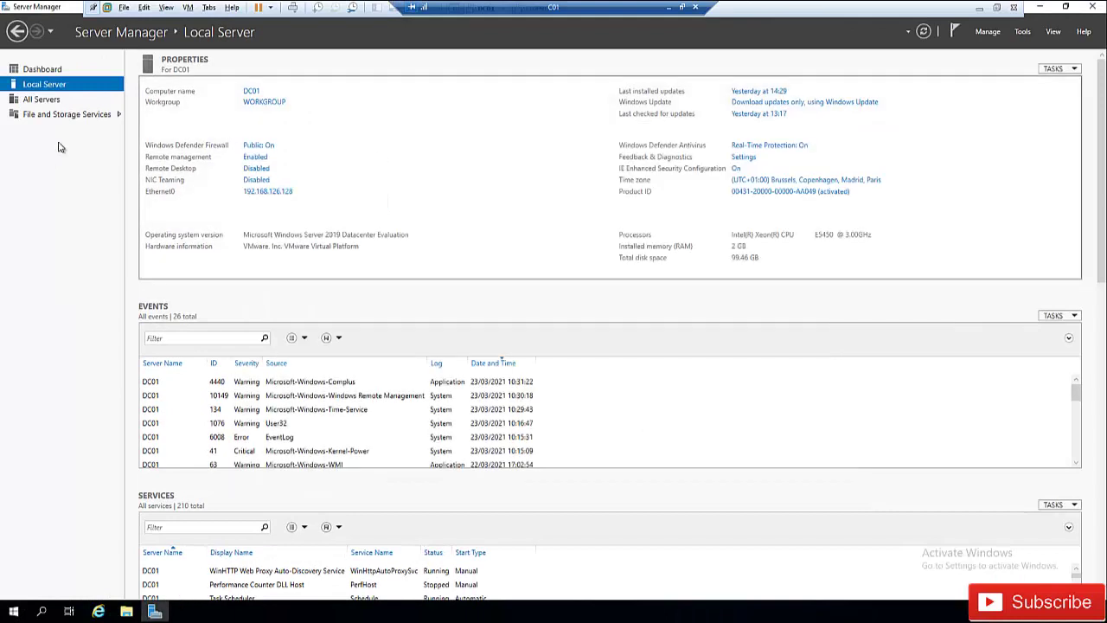
# Start adding roles and features from the Dashboard, using a role-based or feature-based installation on the pool server DC01
pyautogui.click(40, 72)
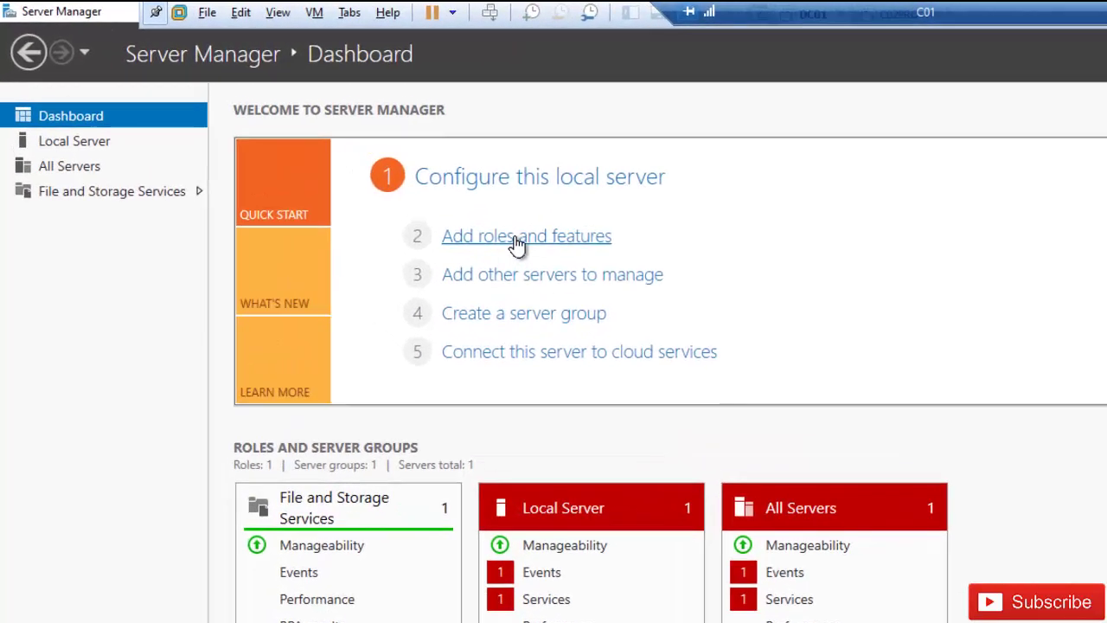
pyautogui.click(516, 246)
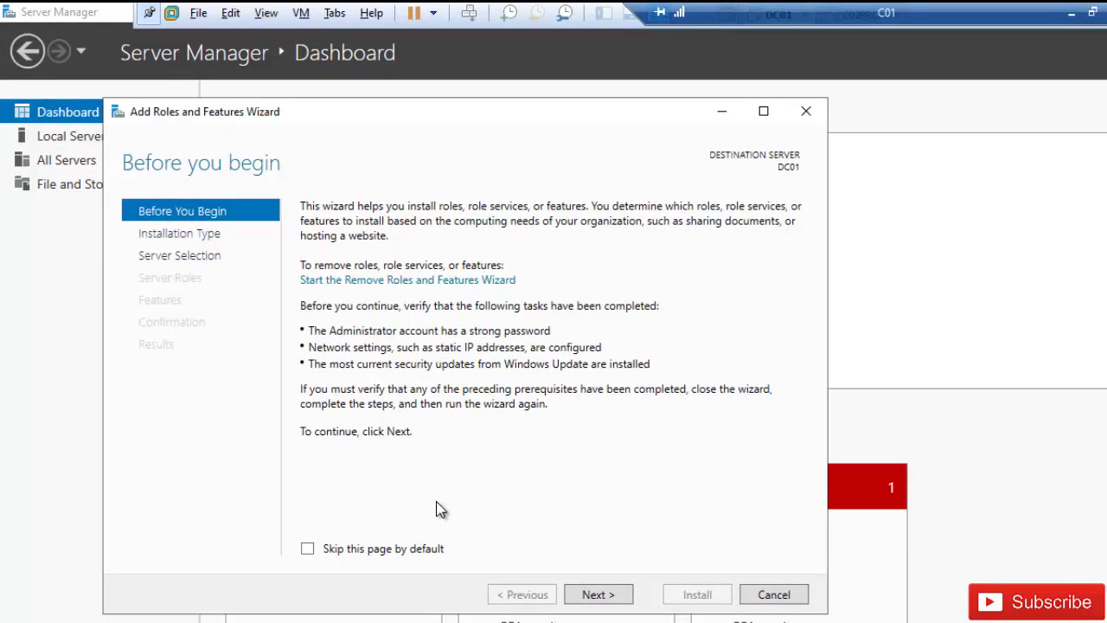
pyautogui.click(365, 552)
pyautogui.click(597, 595)
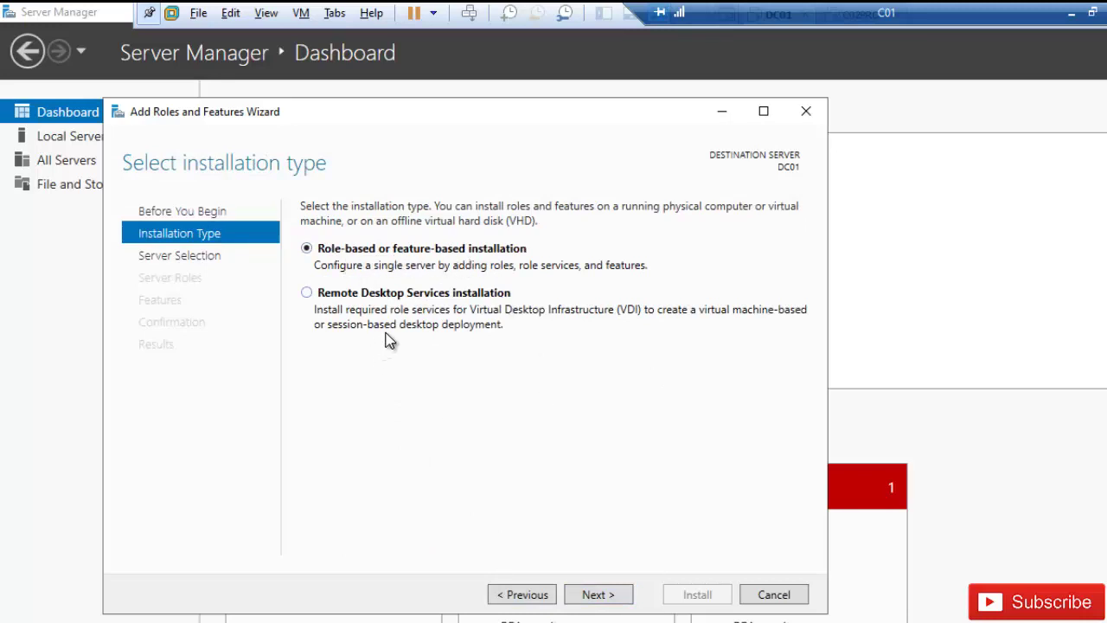
pyautogui.click(603, 596)
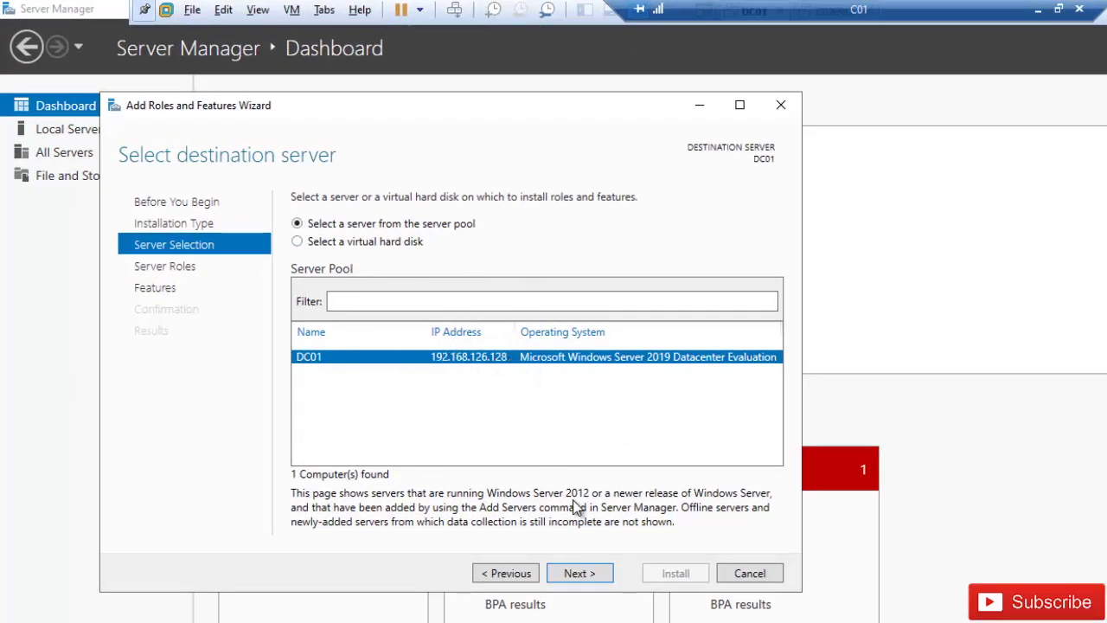
pyautogui.click(572, 573)
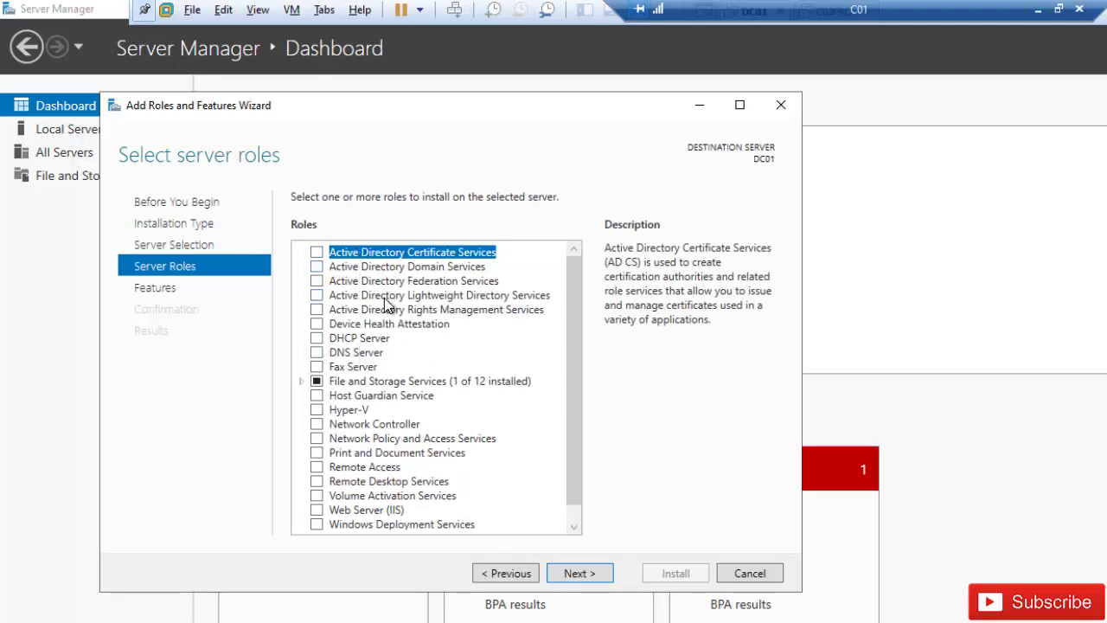
# Select the Active Directory Domain Services role together with its required features and management tools
pyautogui.click(317, 267)
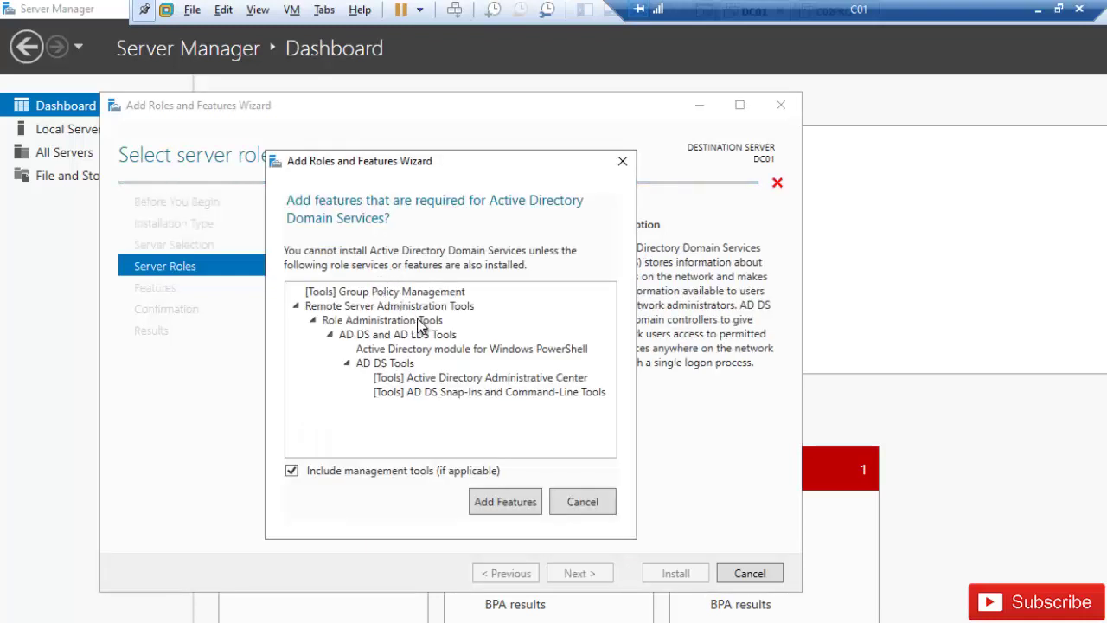
pyautogui.click(505, 503)
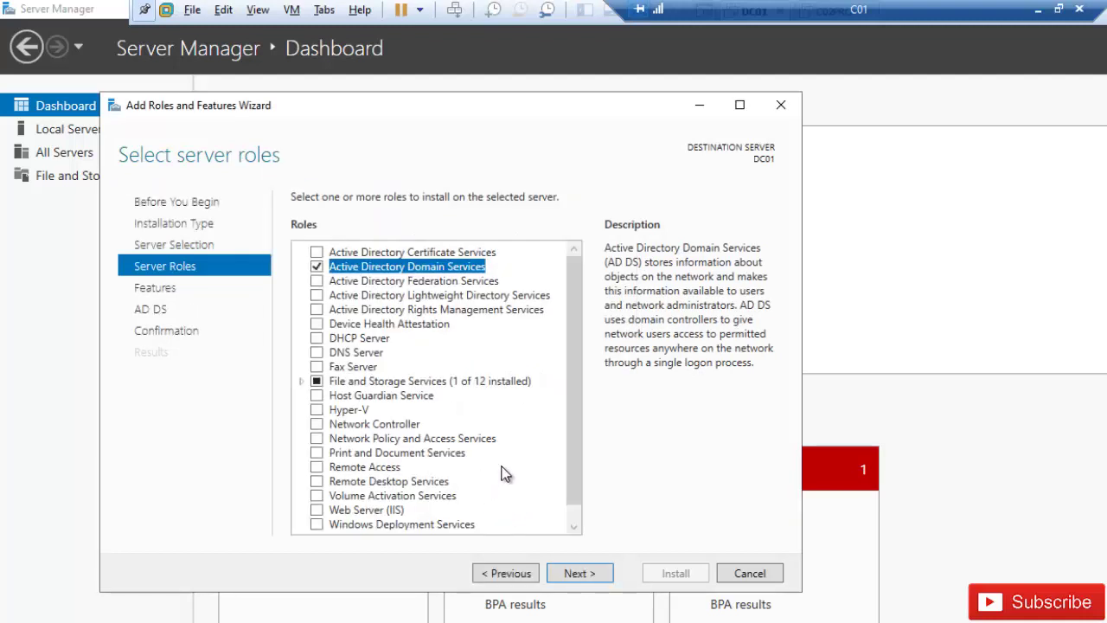
pyautogui.click(581, 577)
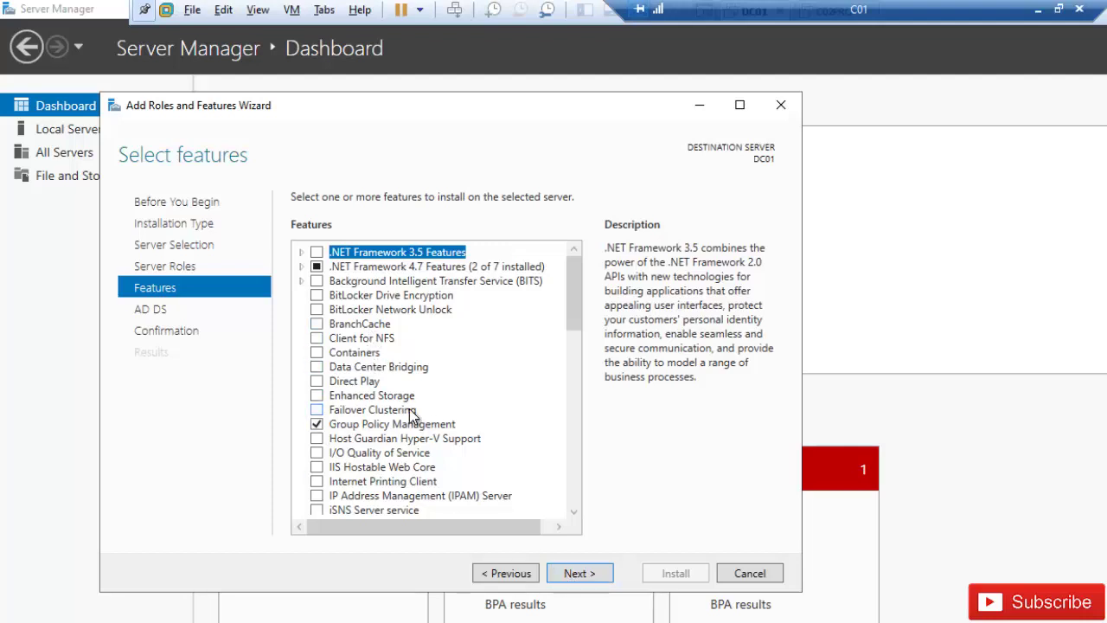
# Review the list of installable features and accept the default feature selection
pyautogui.scroll(-1, 453, 394)
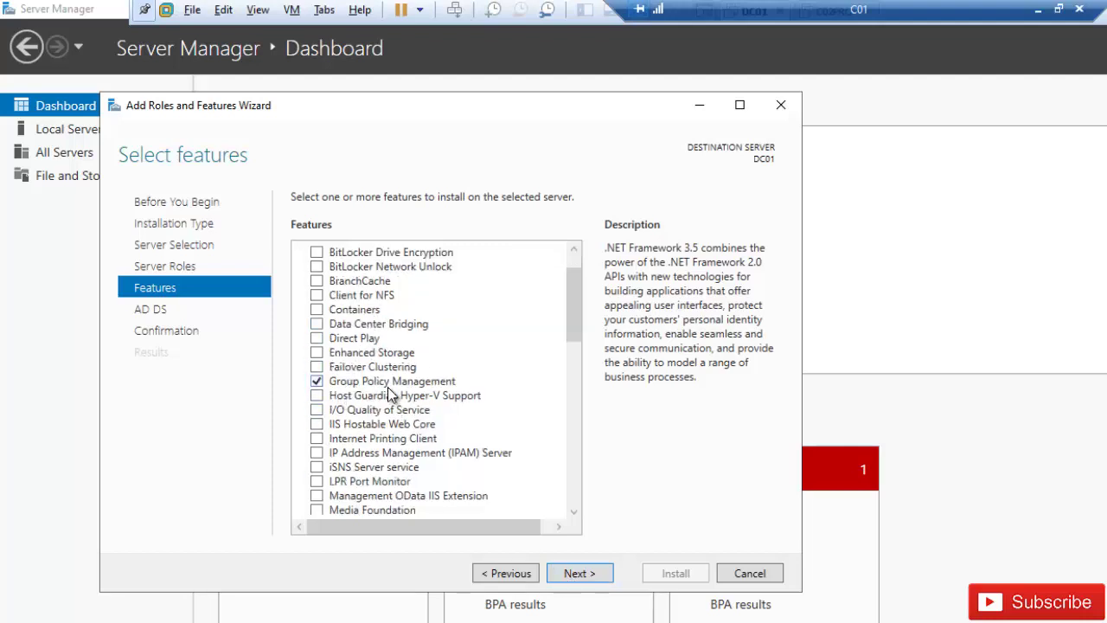
pyautogui.scroll(-7, 419, 390)
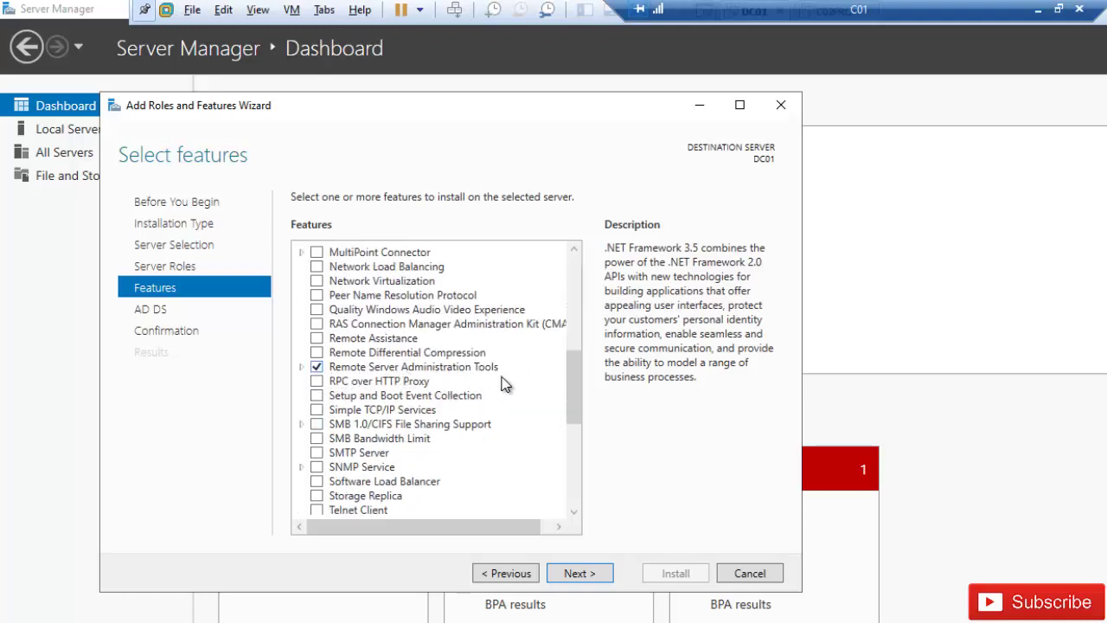
pyautogui.scroll(-5, 506, 394)
pyautogui.scroll(-2, 398, 402)
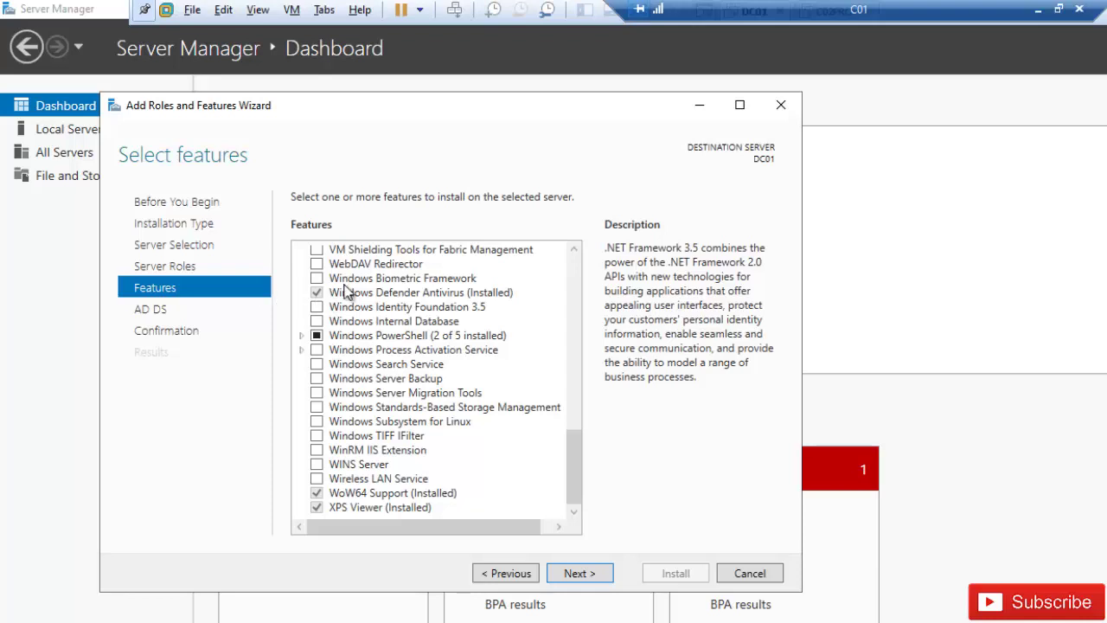
pyautogui.click(577, 573)
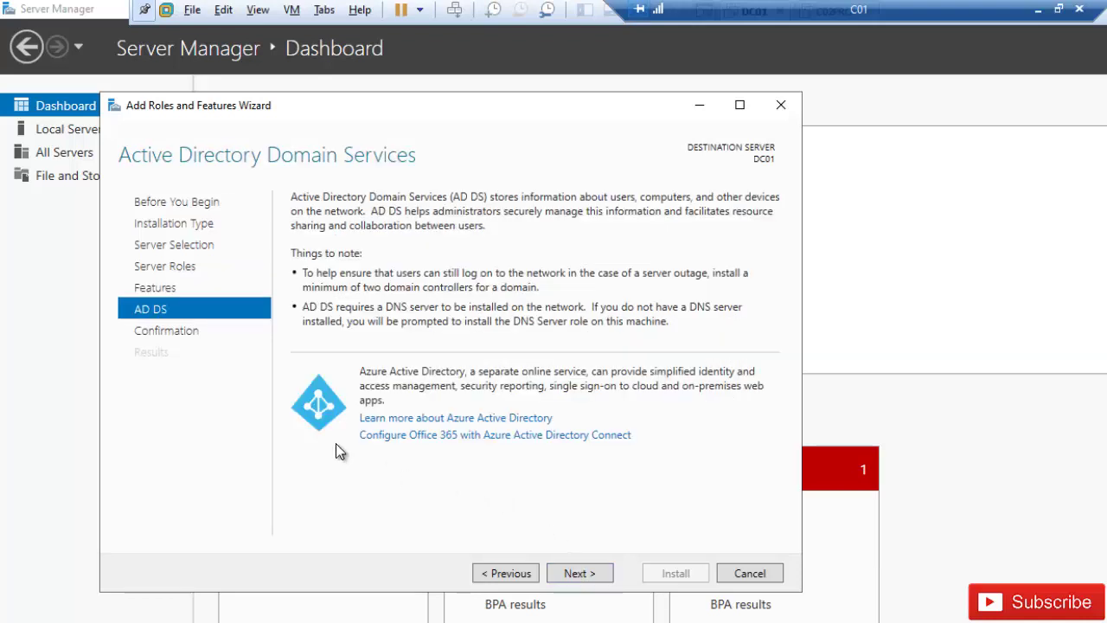
# Review the AD DS notes and installation selections, and install Active Directory Domain Services without enabling automatic restart
pyautogui.click(572, 575)
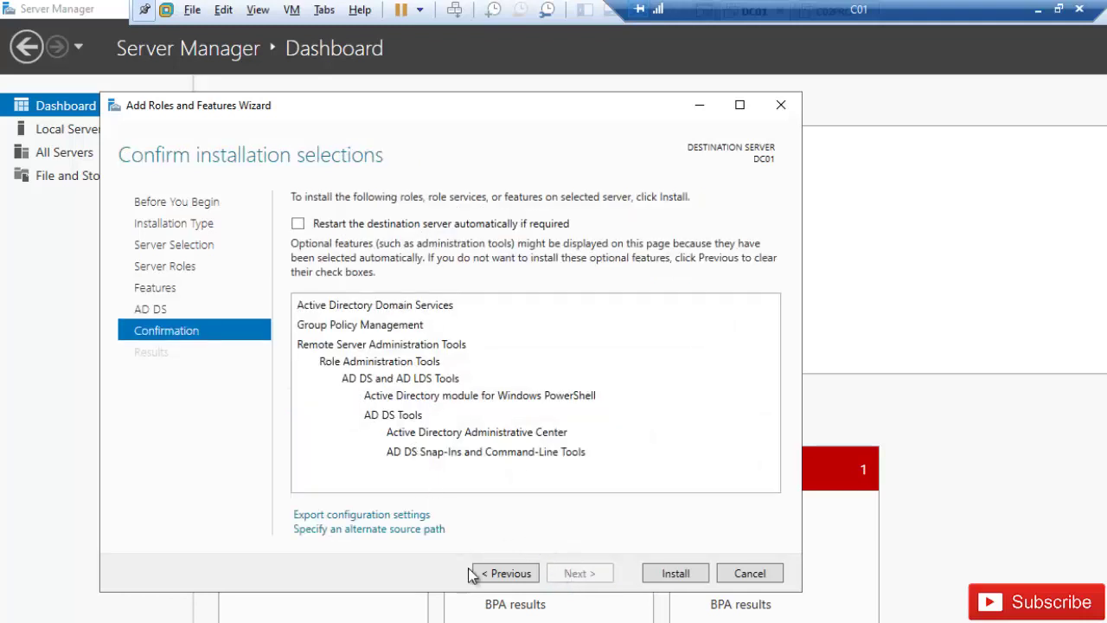
pyautogui.click(501, 576)
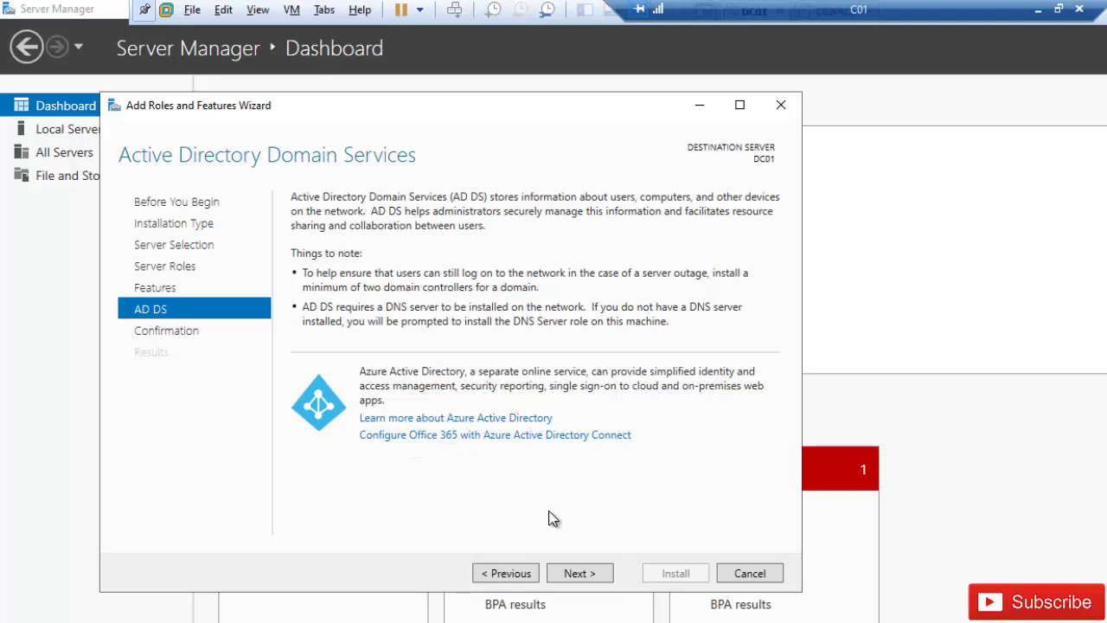
pyautogui.click(577, 574)
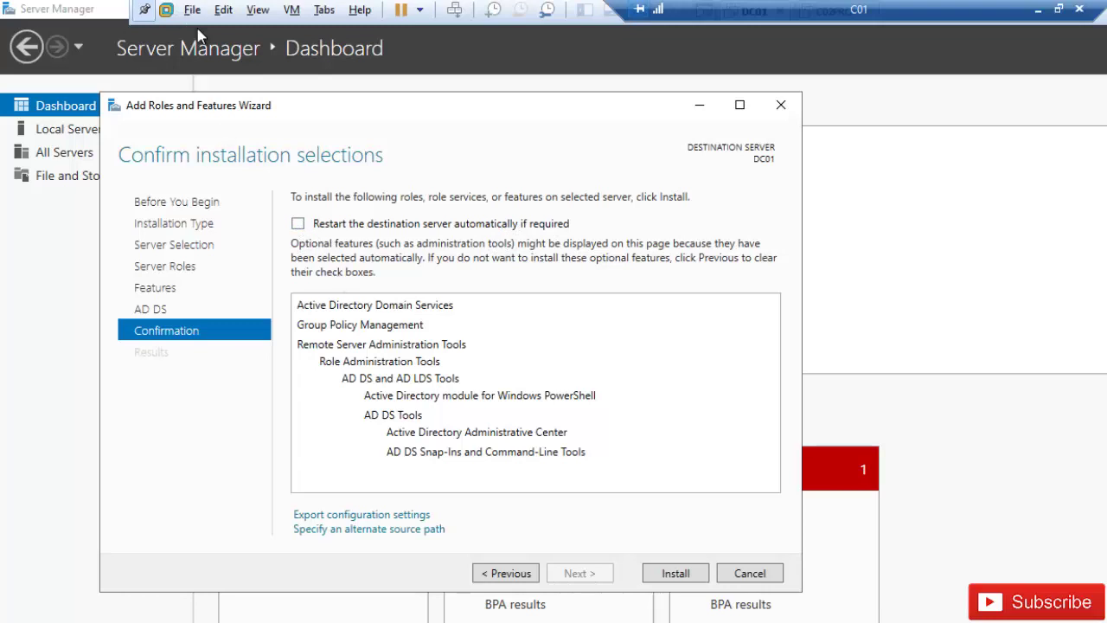
pyautogui.click(667, 571)
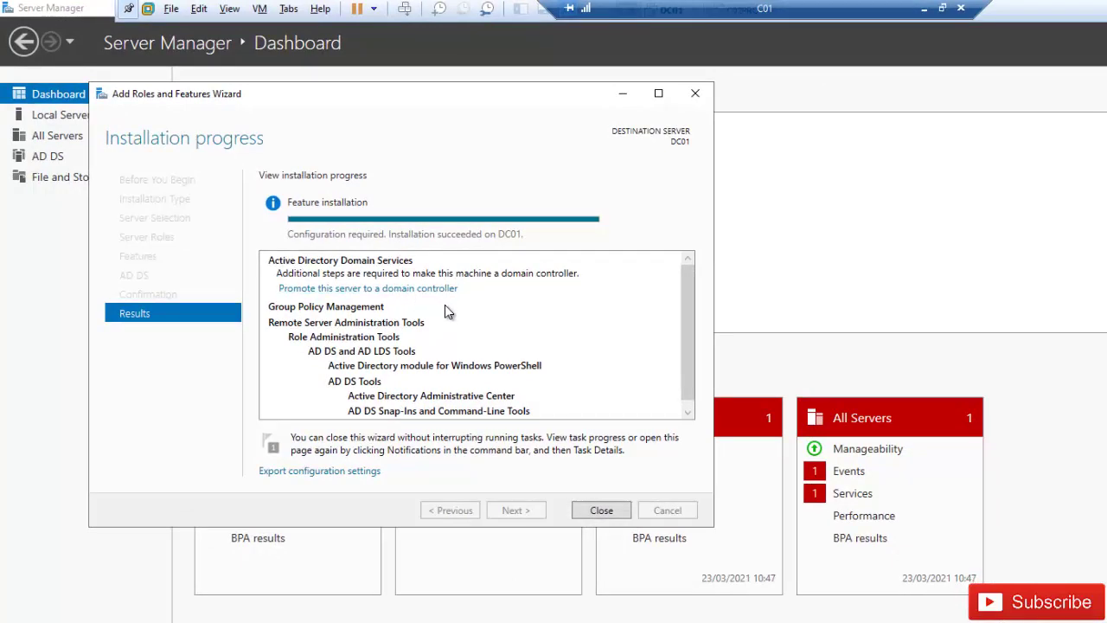
# Begin promoting the server to a domain controller in a new forest with the root domain name priveictles.be
pyautogui.click(436, 288)
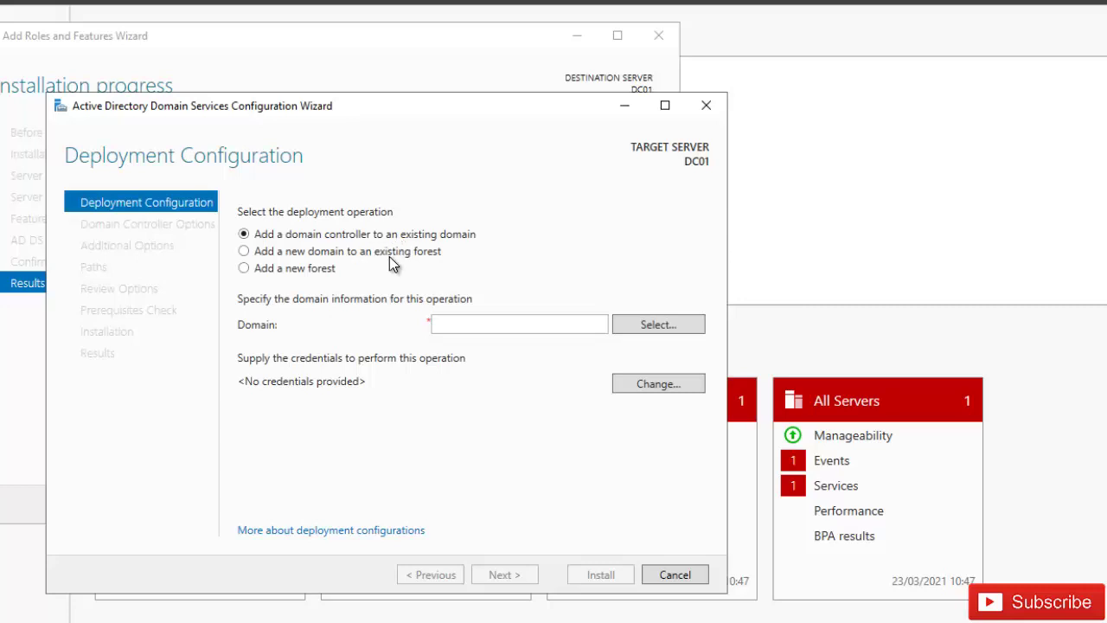
pyautogui.click(298, 275)
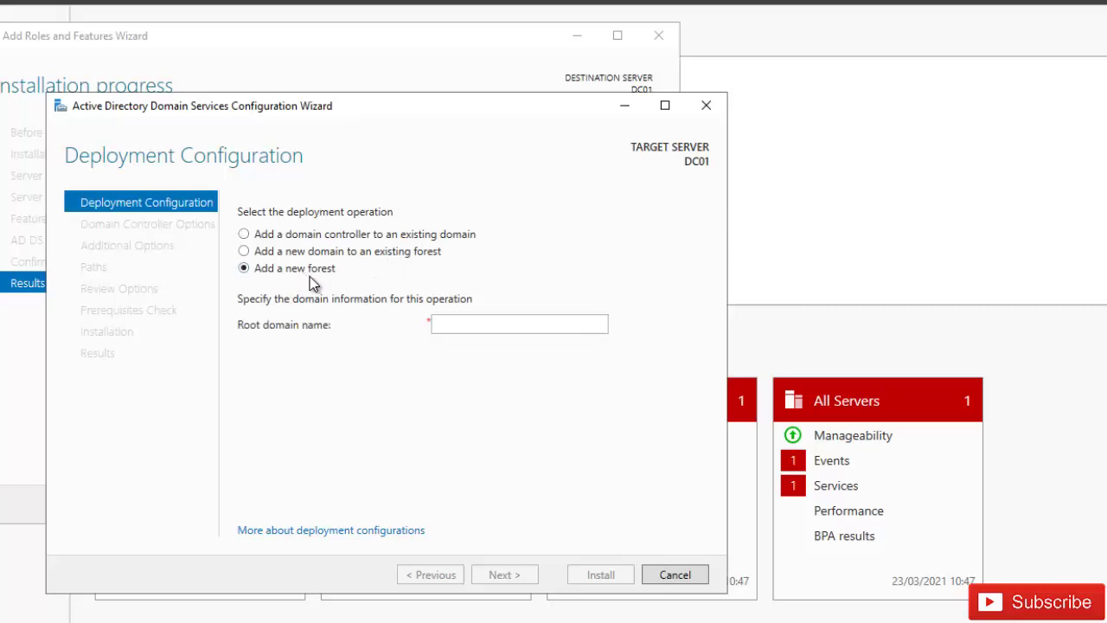
pyautogui.click(445, 325)
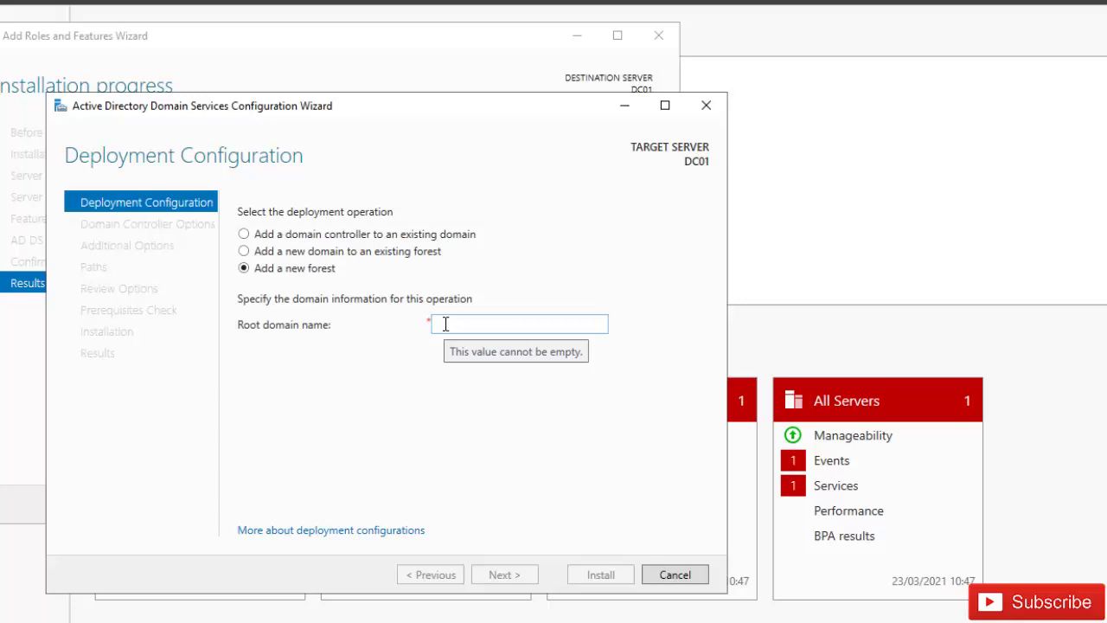
pyautogui.click(445, 323)
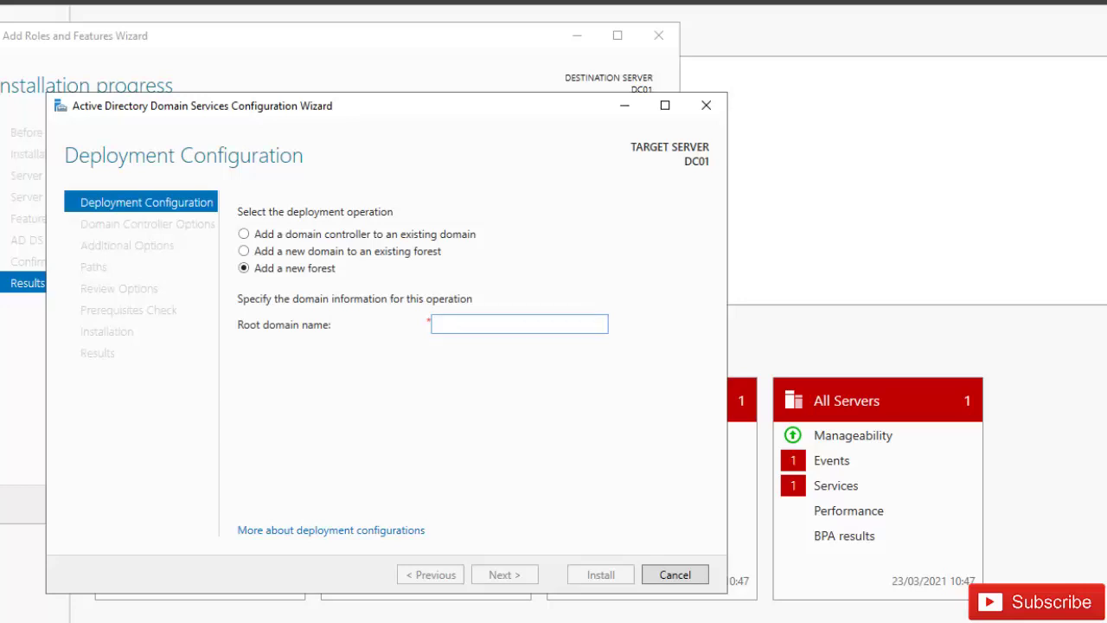
pyautogui.write('priveictles.be')
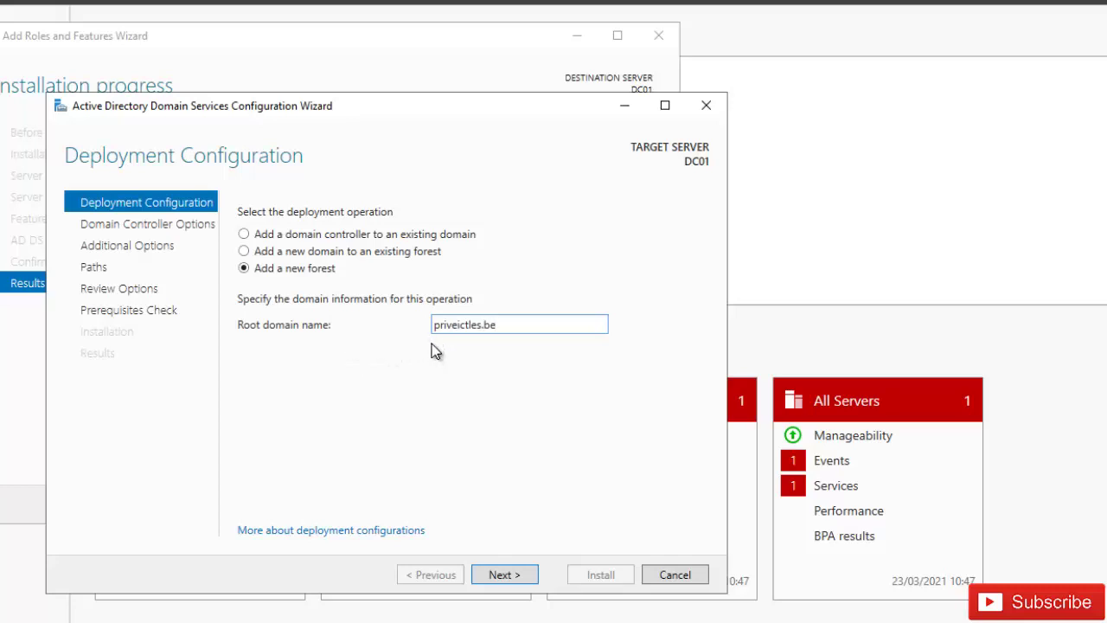
pyautogui.click(490, 571)
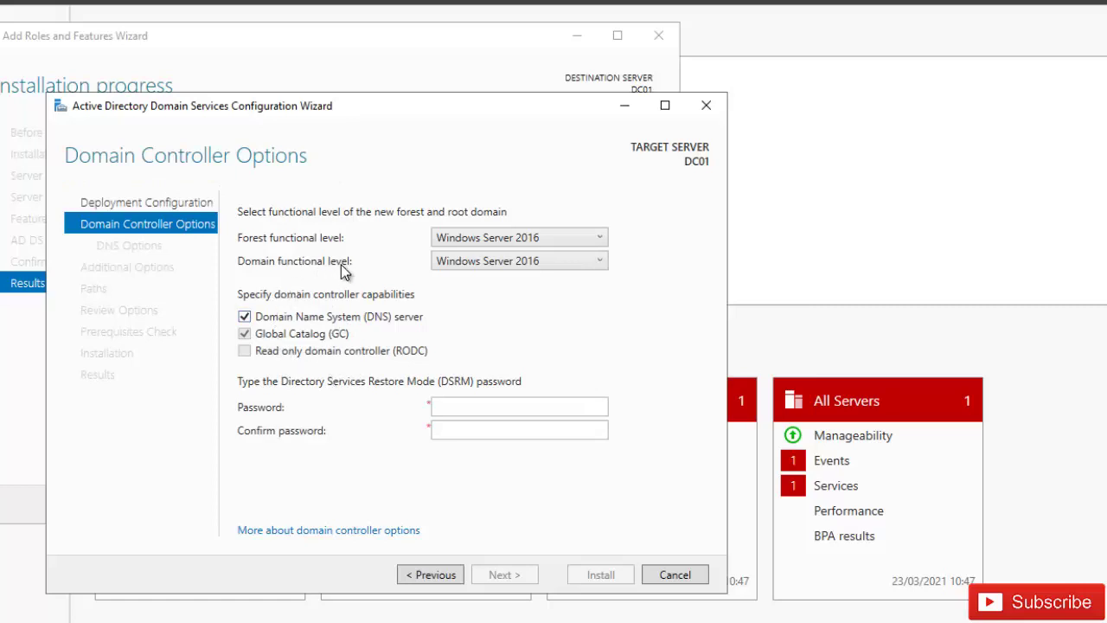
# Choose Windows Server 2016 as the forest functional level and keep the Domain Name System (DNS) server capability enabled
pyautogui.click(495, 238)
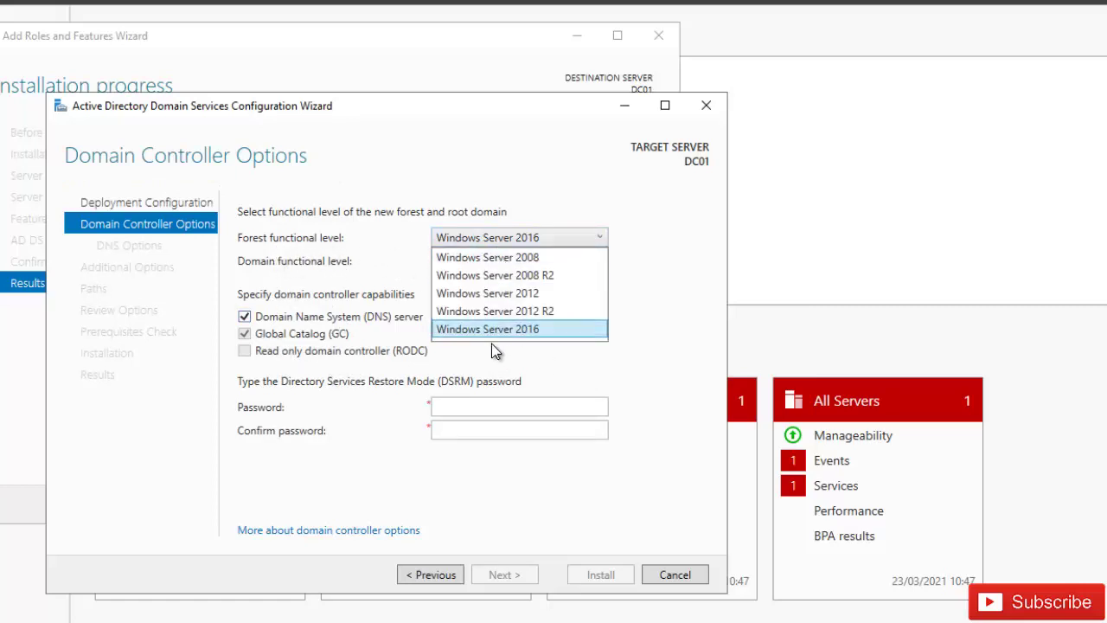
pyautogui.click(603, 333)
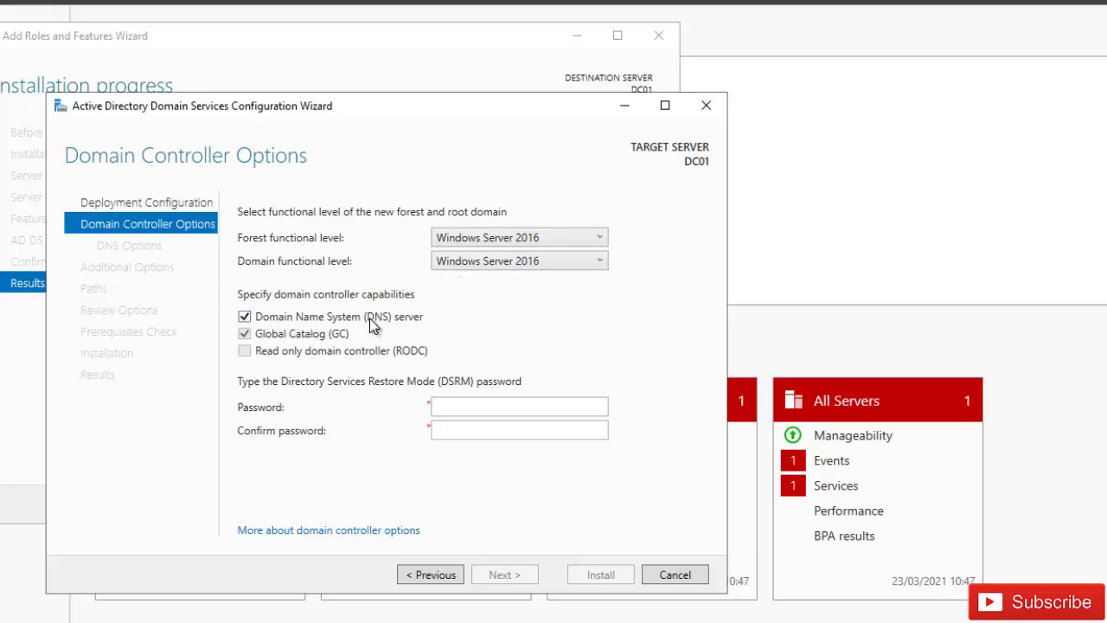
pyautogui.click(279, 319)
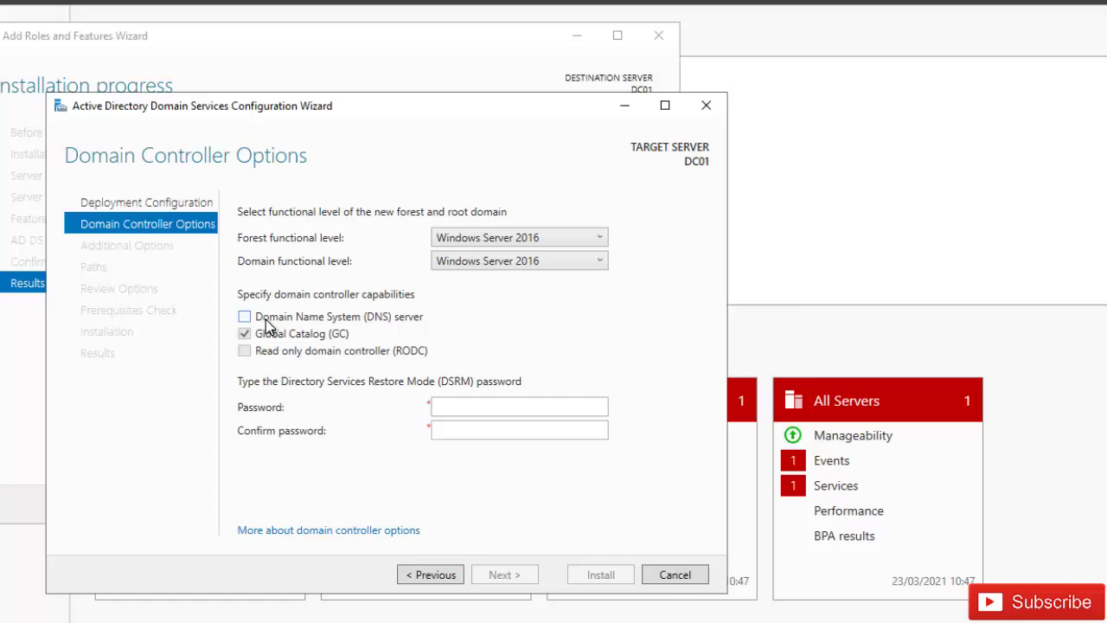
pyautogui.click(266, 323)
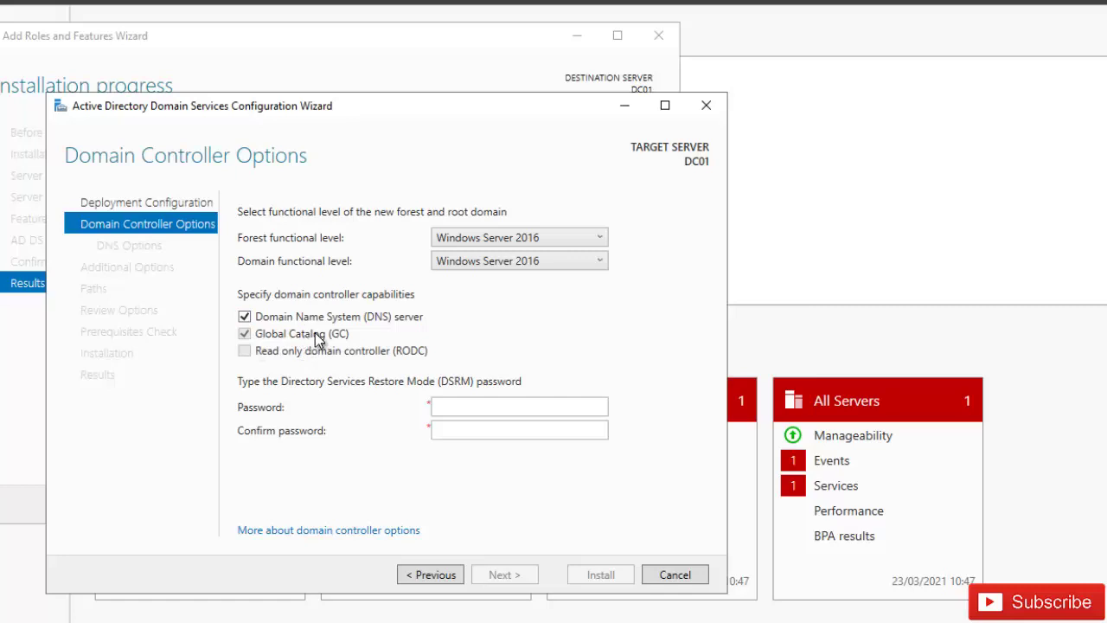
# Enter and confirm the Directory Services Restore Mode (DSRM) password, and continue to the DNS options
pyautogui.click(463, 407)
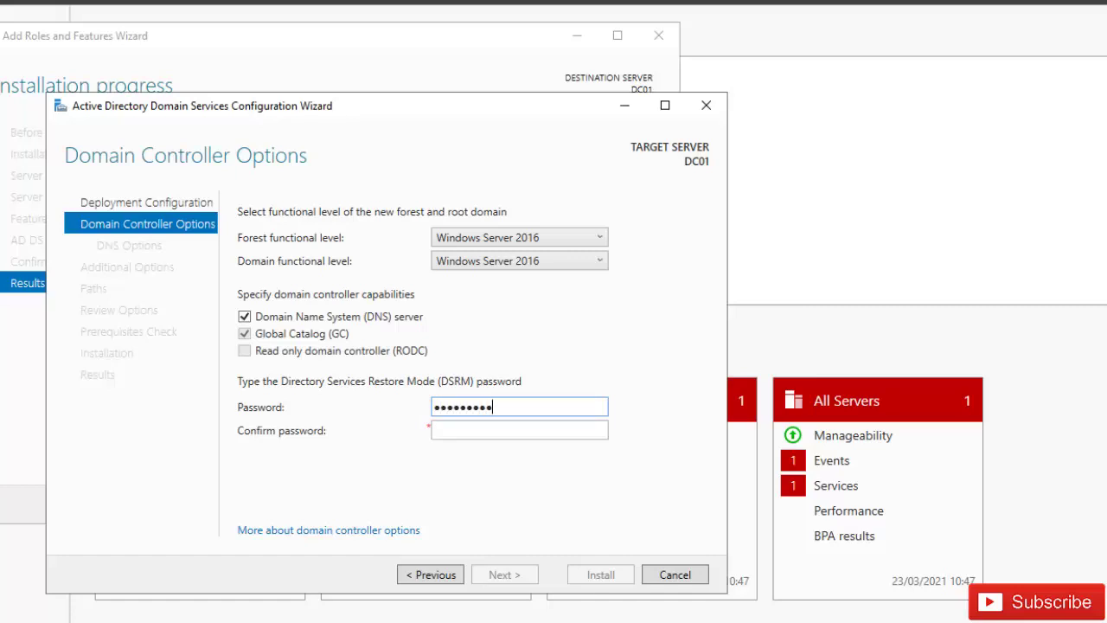
pyautogui.press('Tab')
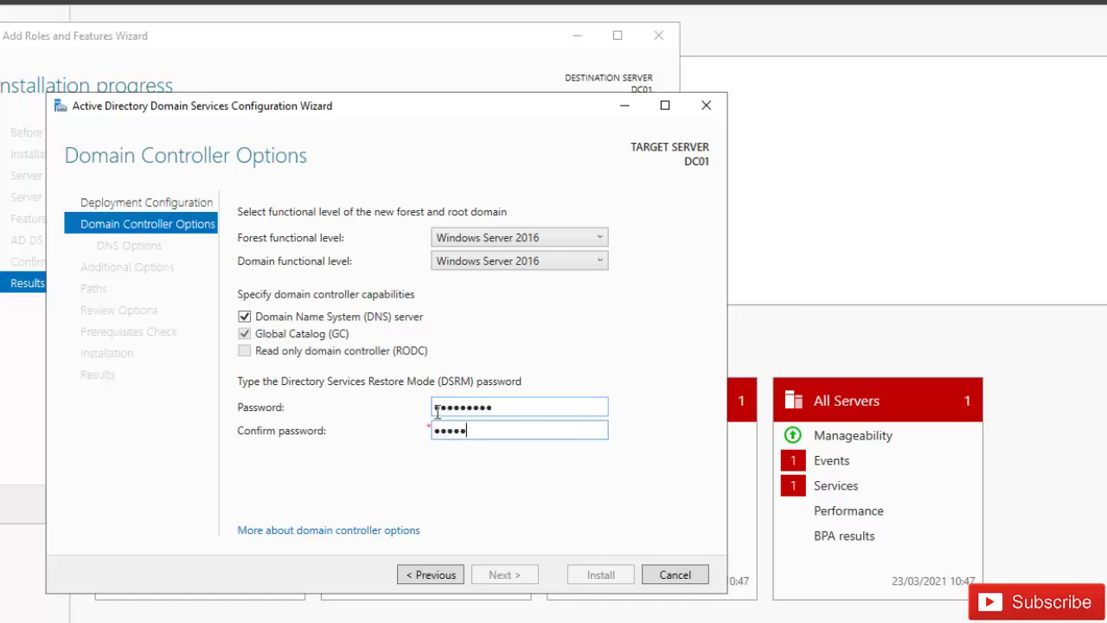
pyautogui.write('•••••••••')
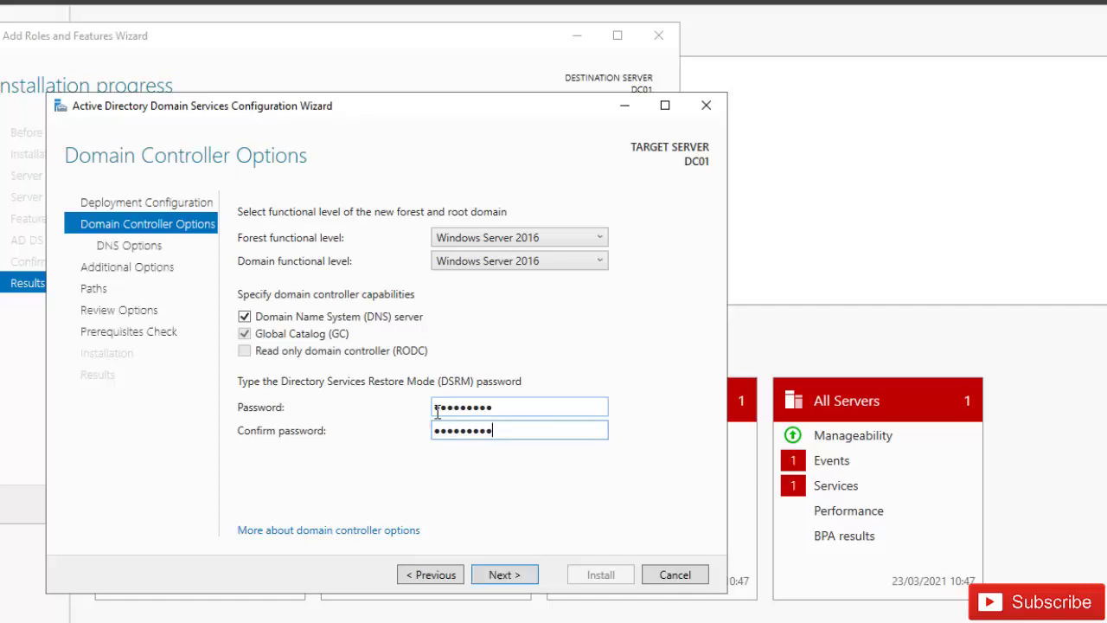
pyautogui.click(516, 575)
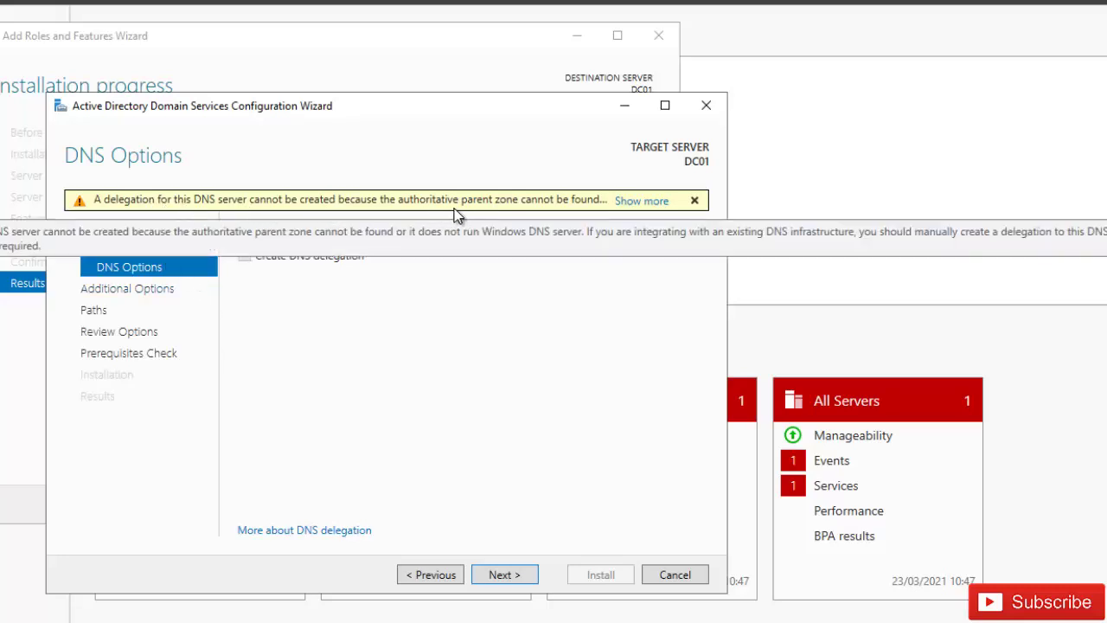
# Read the full DNS delegation warning, dismiss it, and continue without creating a DNS delegation
pyautogui.click(638, 202)
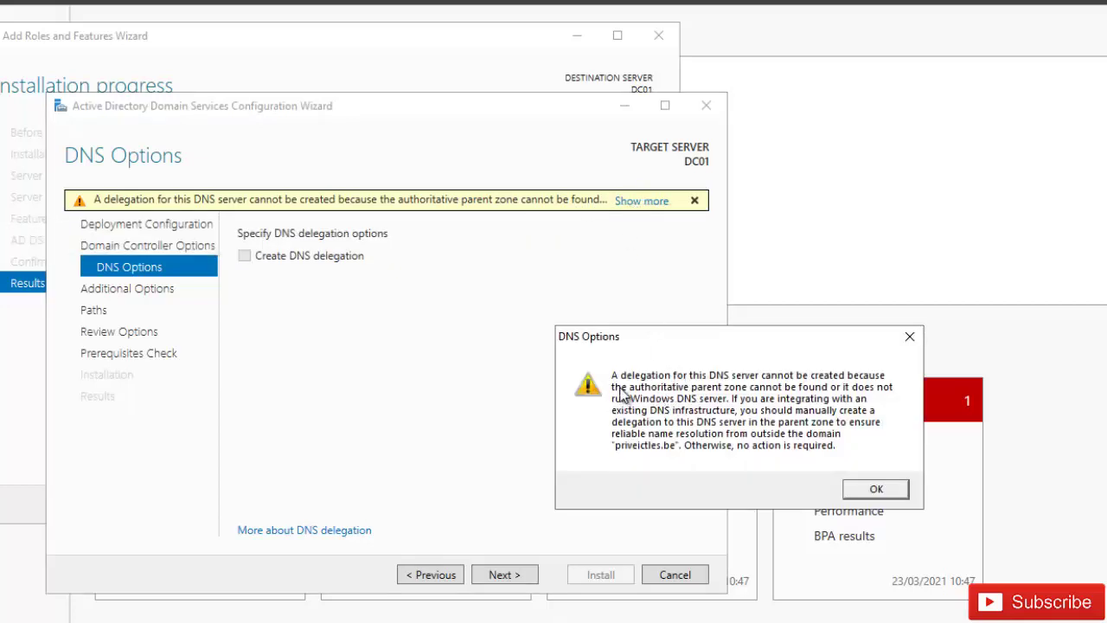
pyautogui.click(909, 336)
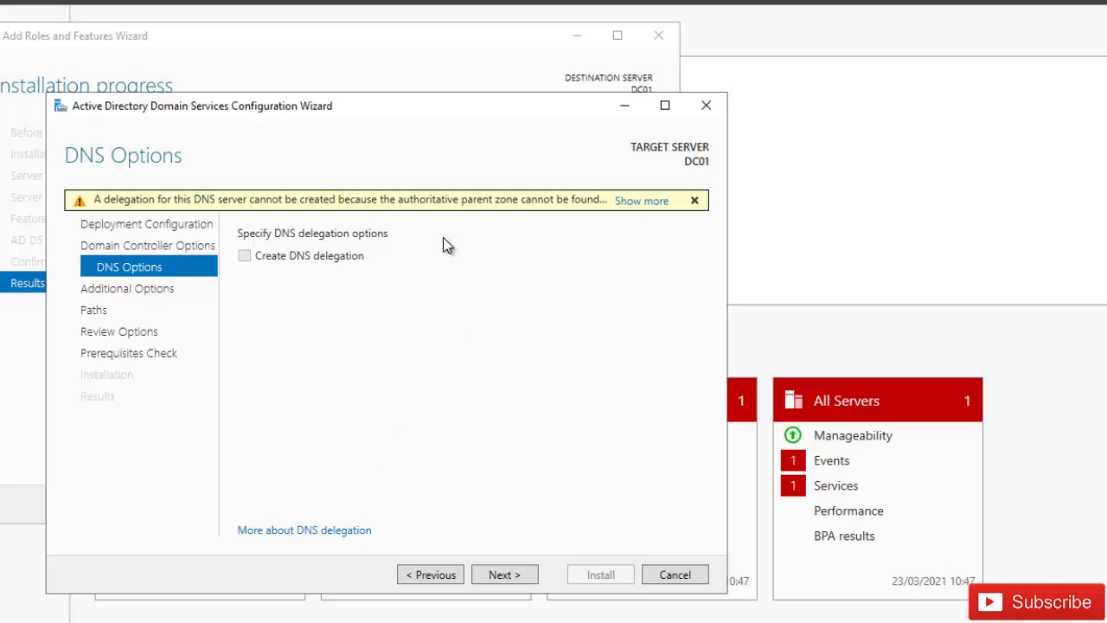
pyautogui.click(502, 575)
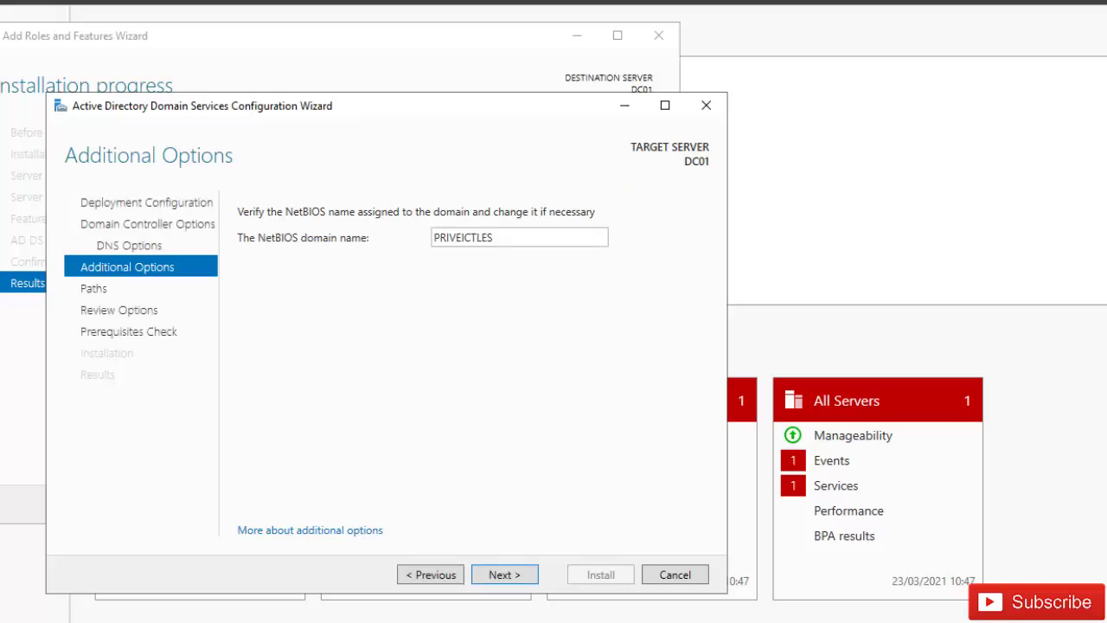
# Keep PRIVEICTLES as the NetBIOS domain name and accept C:\Windows\NTDS for the database and logs and C:\Windows\SYSVOL for SYSVOL
pyautogui.doubleClick(462, 237)
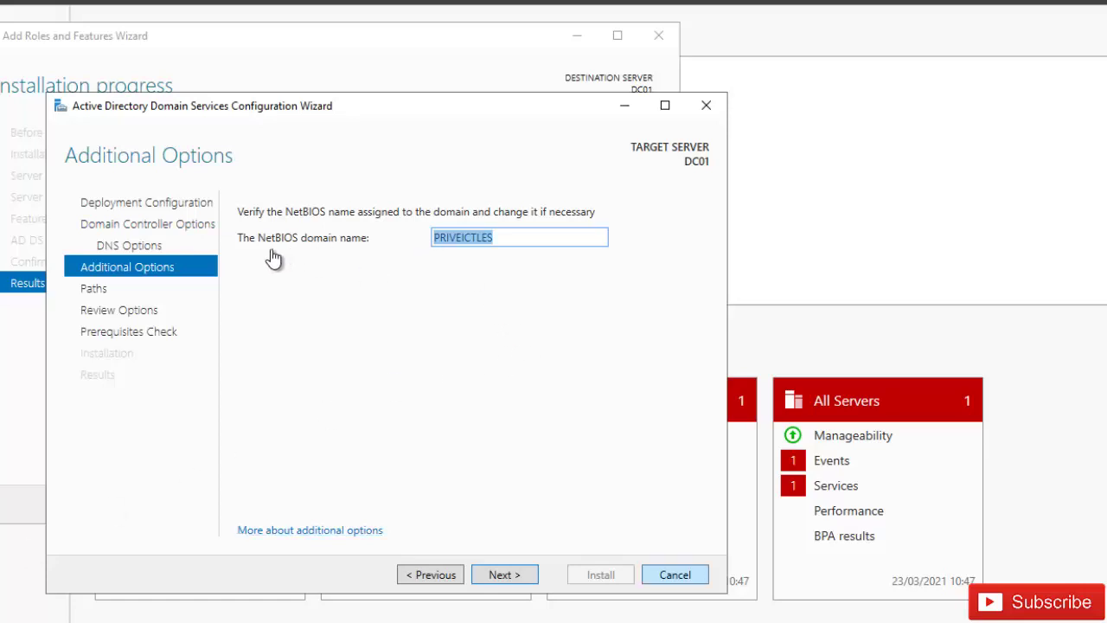
pyautogui.press('Return')
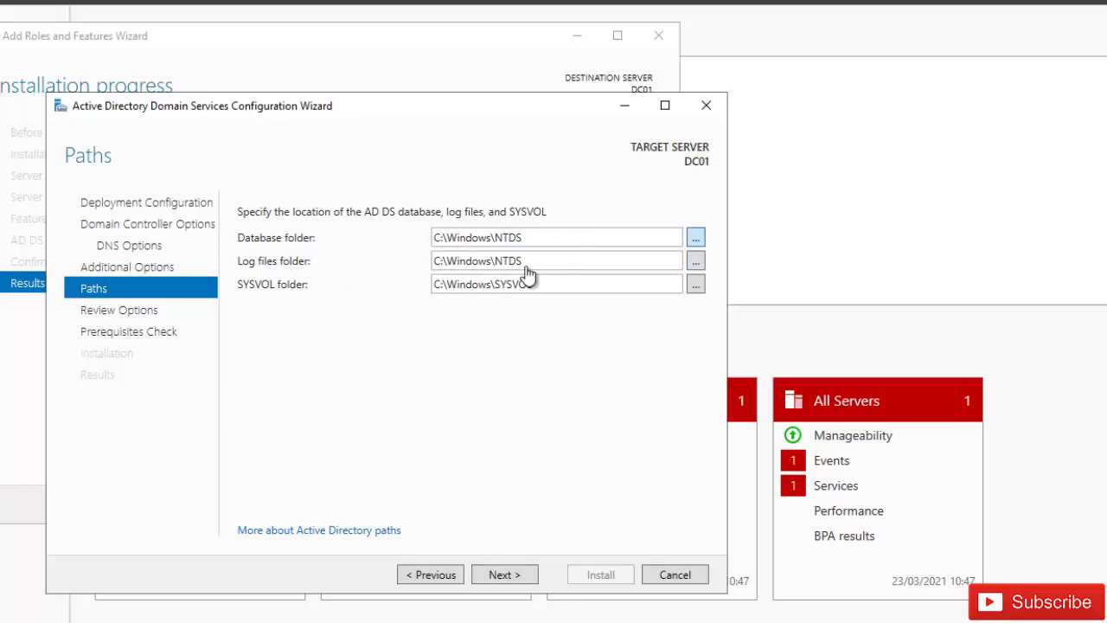
pyautogui.press('Return')
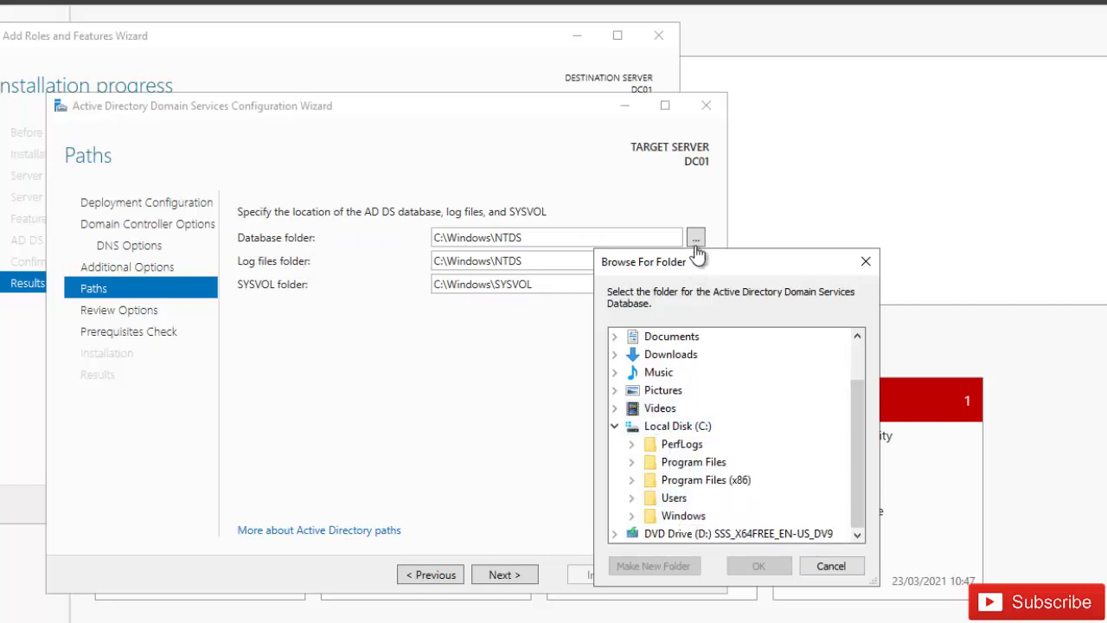
pyautogui.press('Escape')
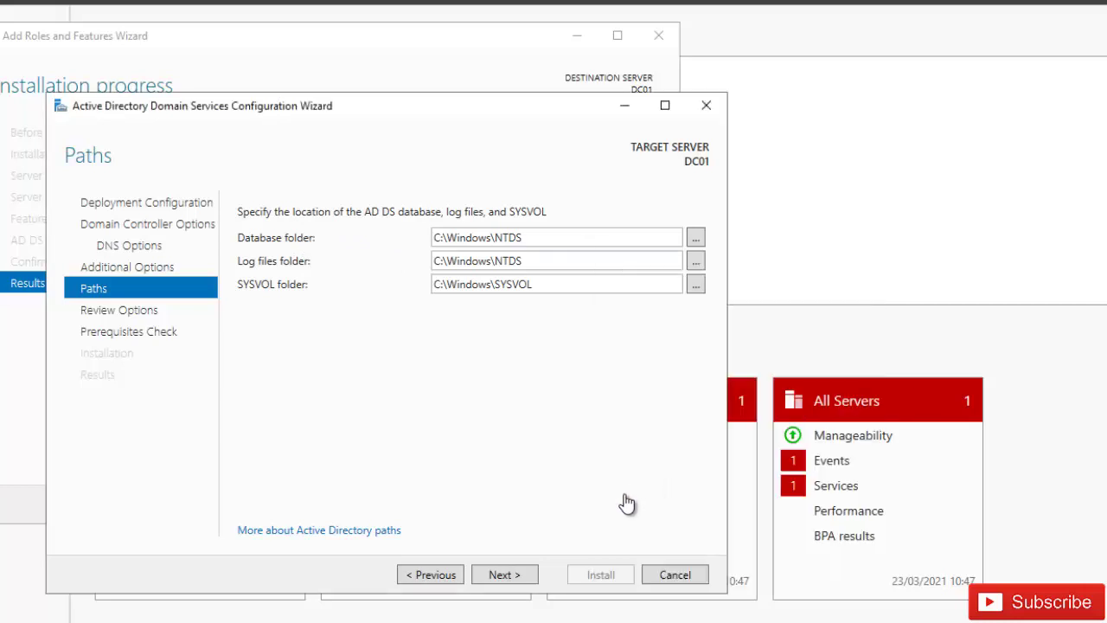
pyautogui.press('Return')
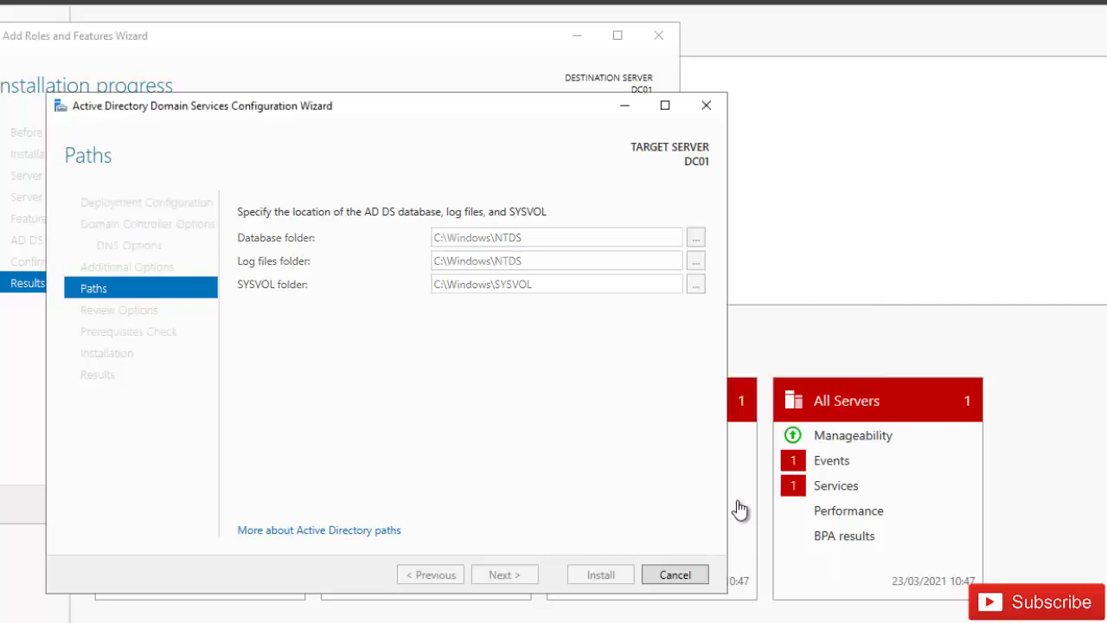
# Review the selected domain controller options and examine the generated PowerShell deployment script, then close the script
pyautogui.scroll(-5, 692, 480)
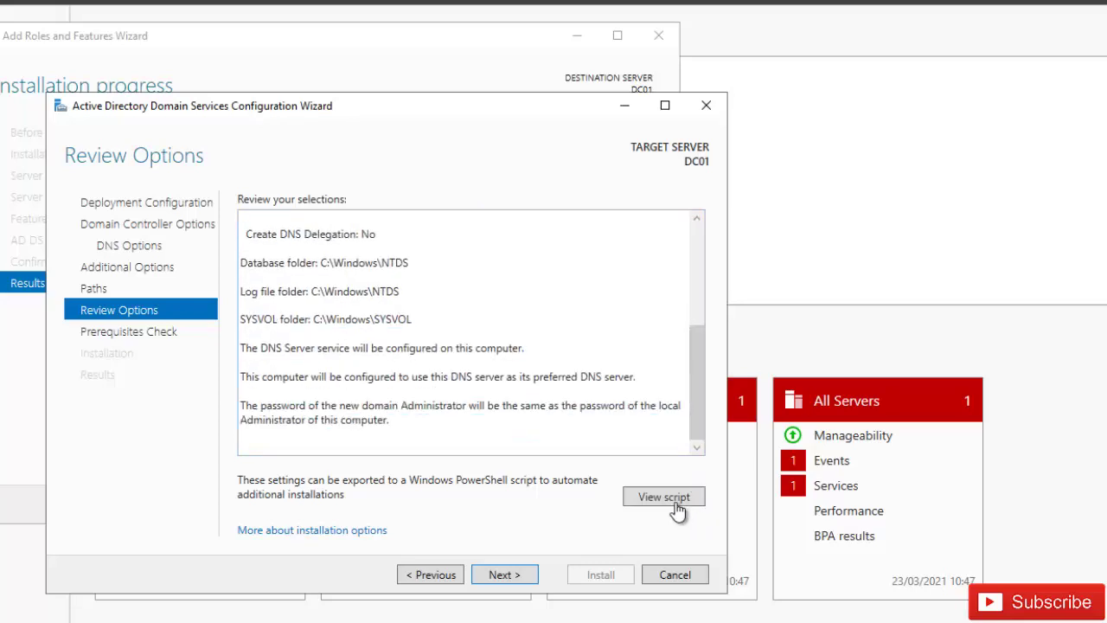
pyautogui.click(663, 498)
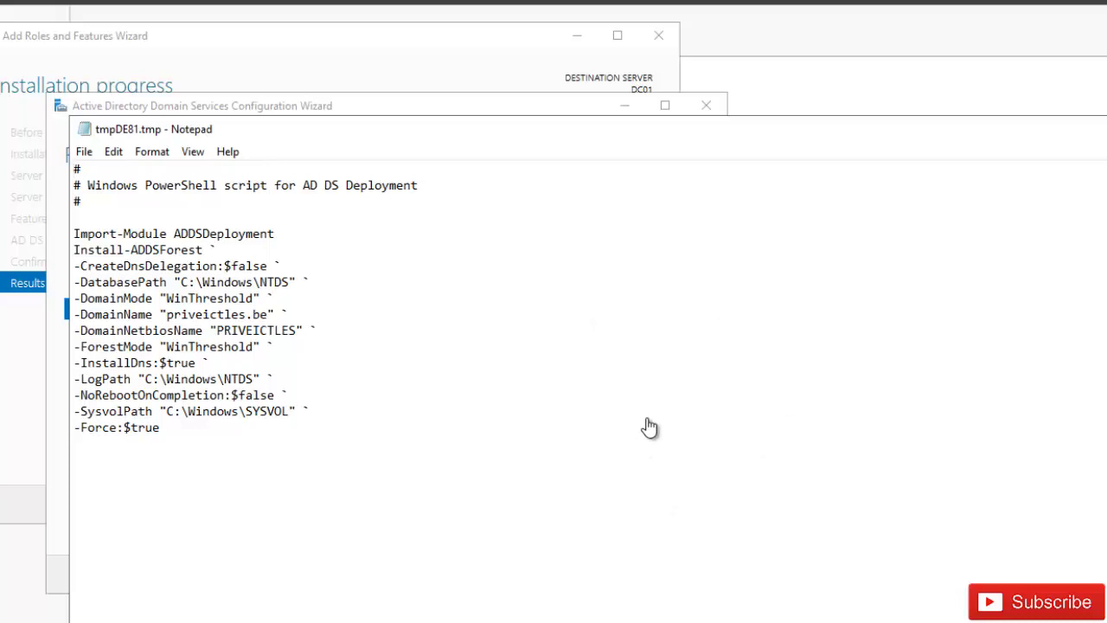
pyautogui.moveTo(753, 465); pyautogui.dragTo(614, 364)
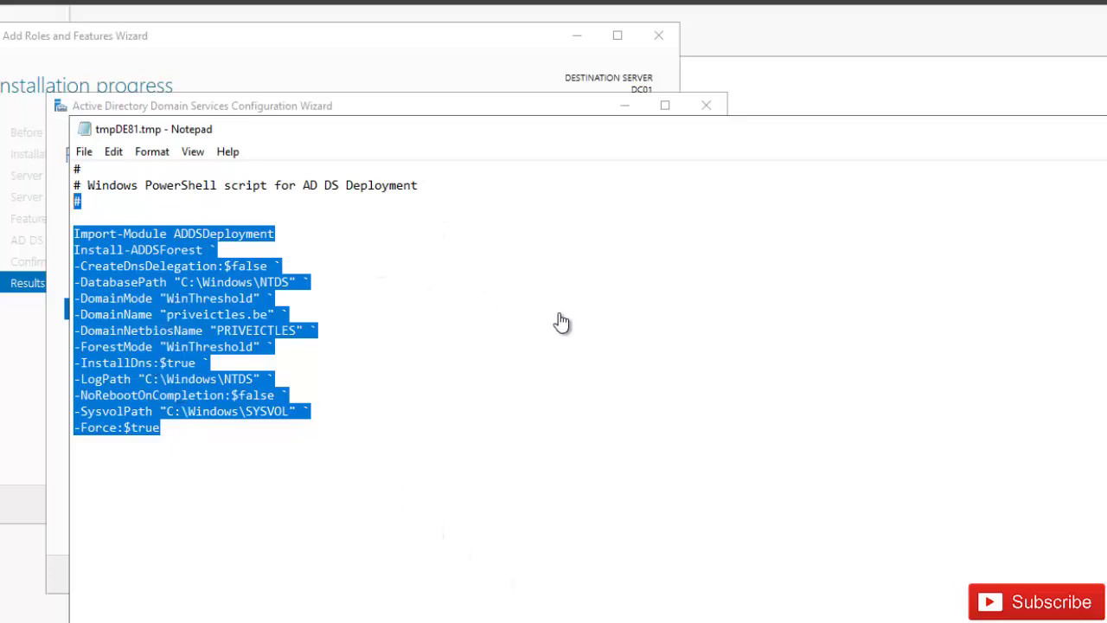
pyautogui.hotkey('alt', 'F4')
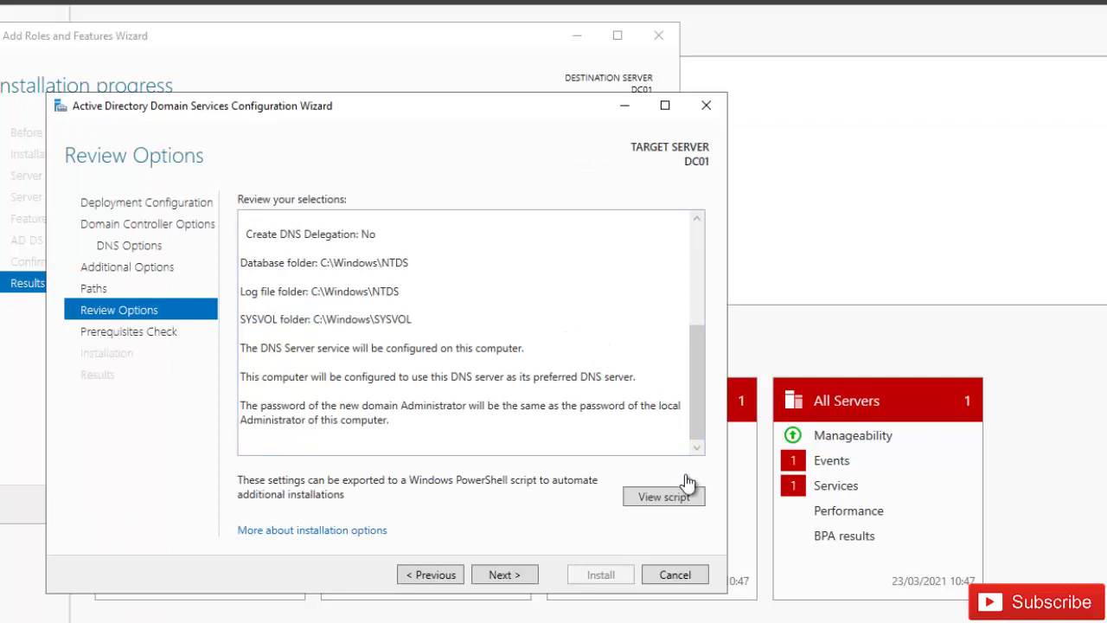
# Run the prerequisites check and start the domain controller installation
pyautogui.press('Return')
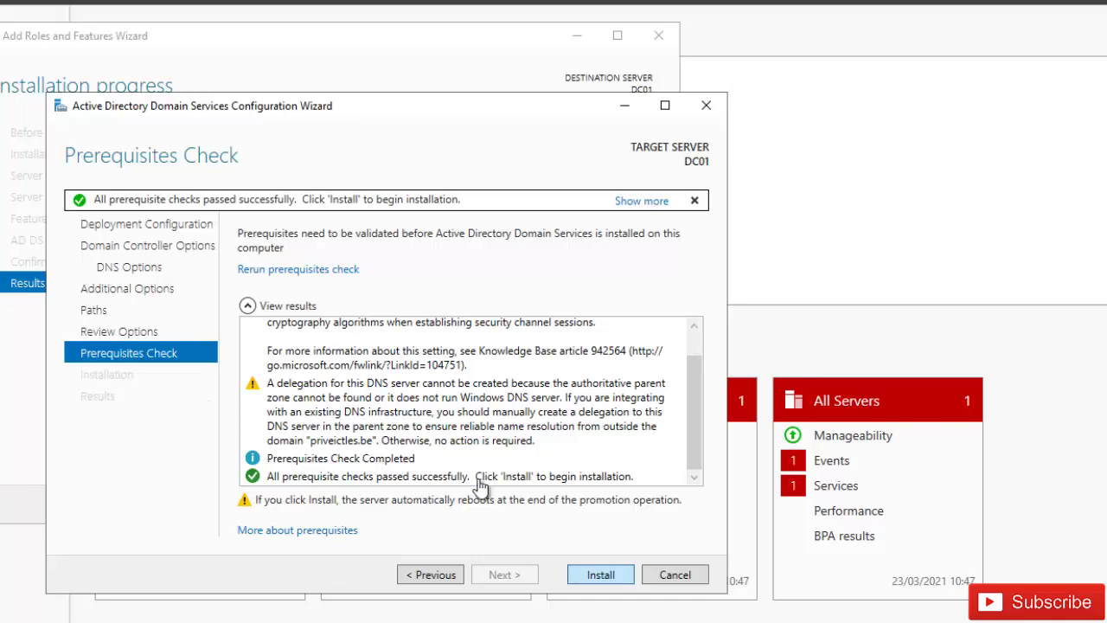
pyautogui.press('Return')
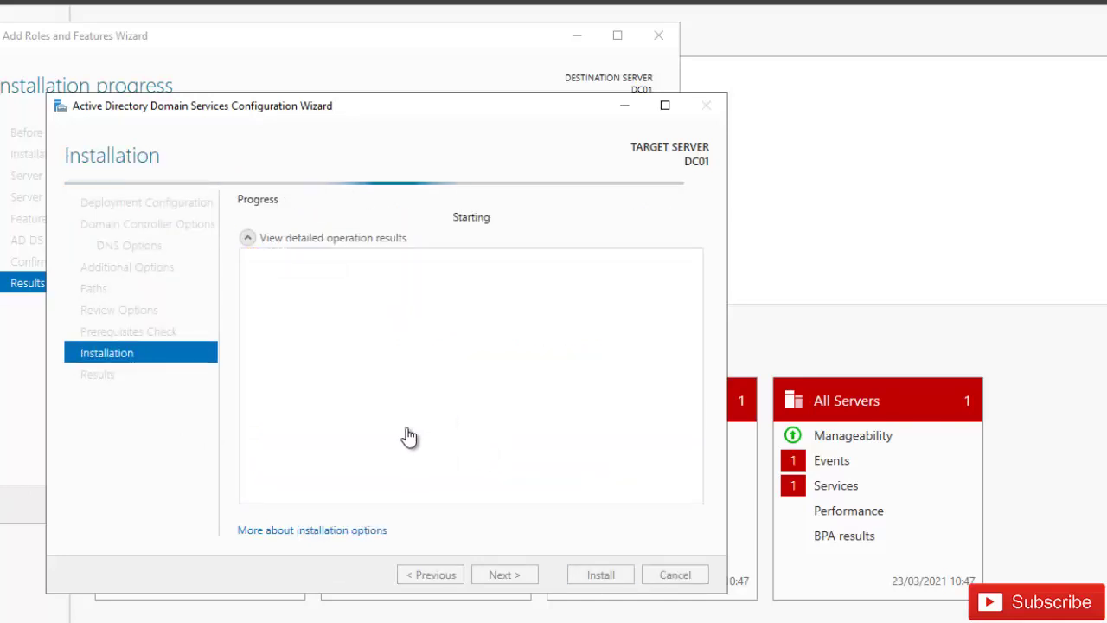
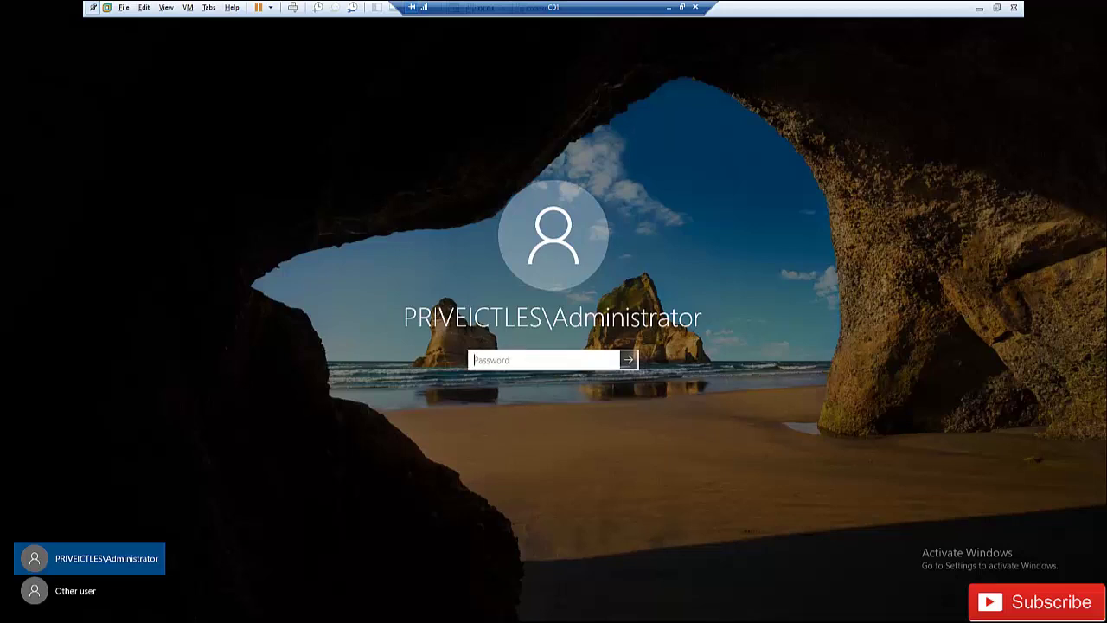
# Sign in to the restarted server as the PRIVEICTLES domain Administrator with the account password
pyautogui.write('*******')
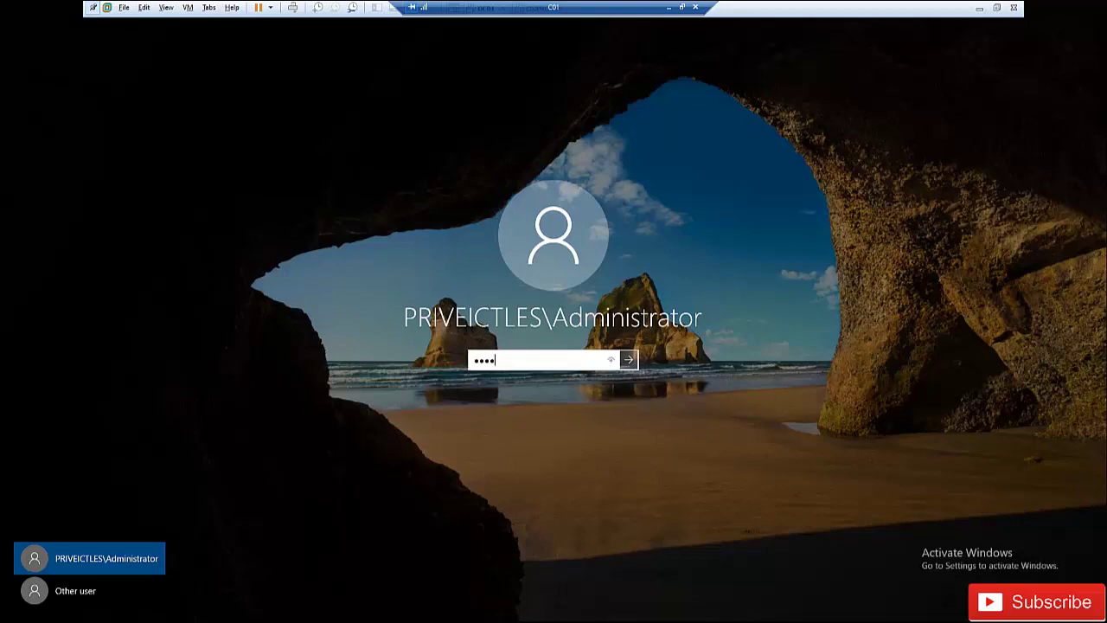
pyautogui.write('**')
pyautogui.press('Return')
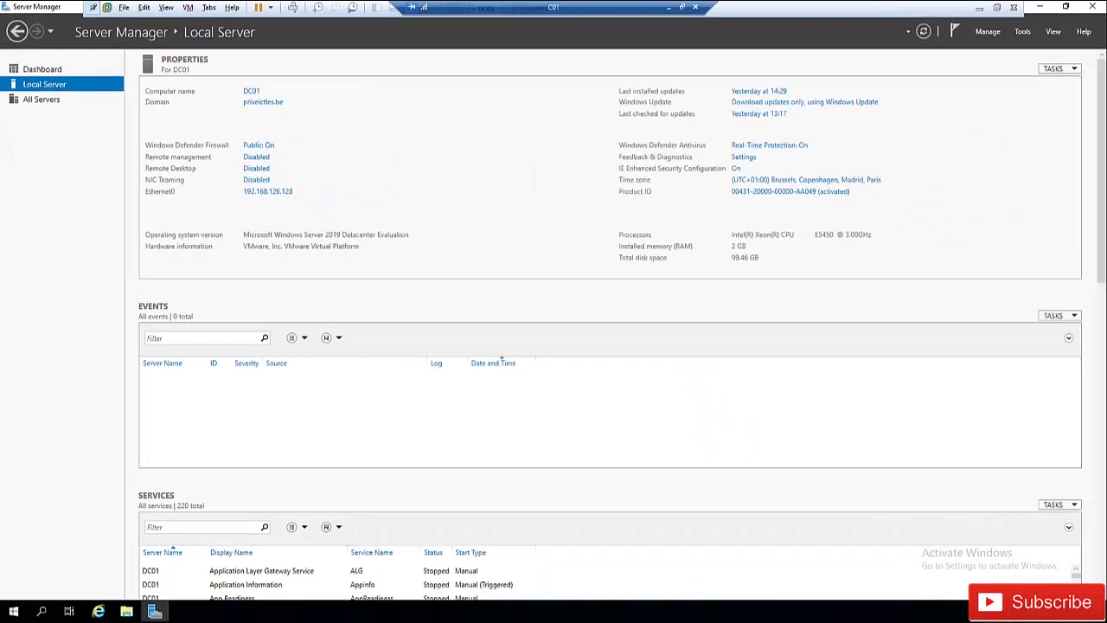
# Open the list of administrative tools to look over the Active Directory consoles
pyautogui.click(1021, 31)
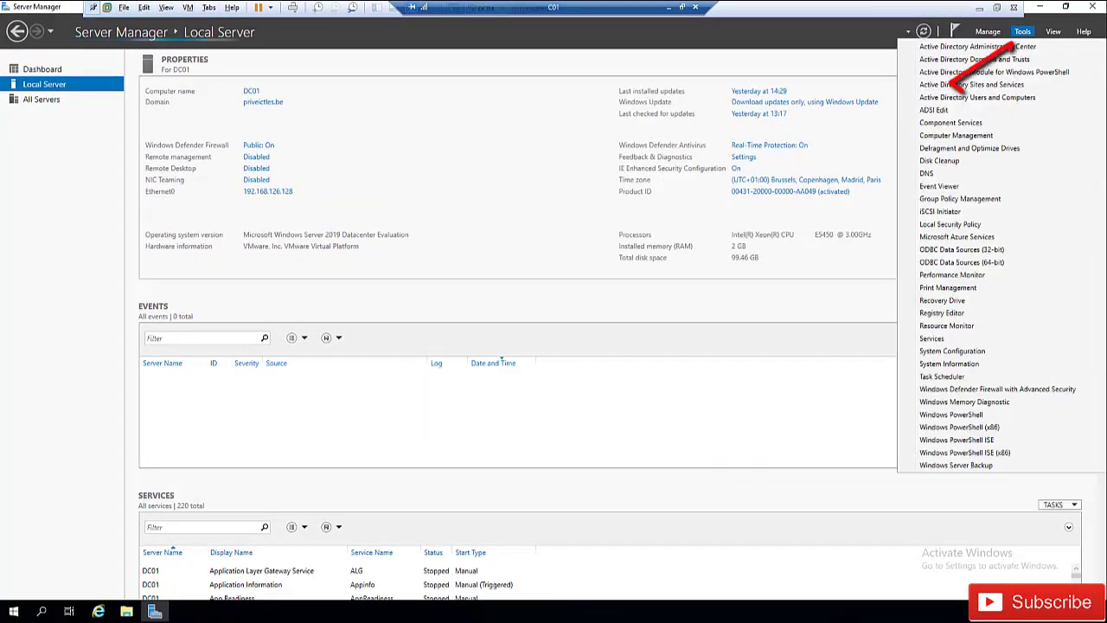